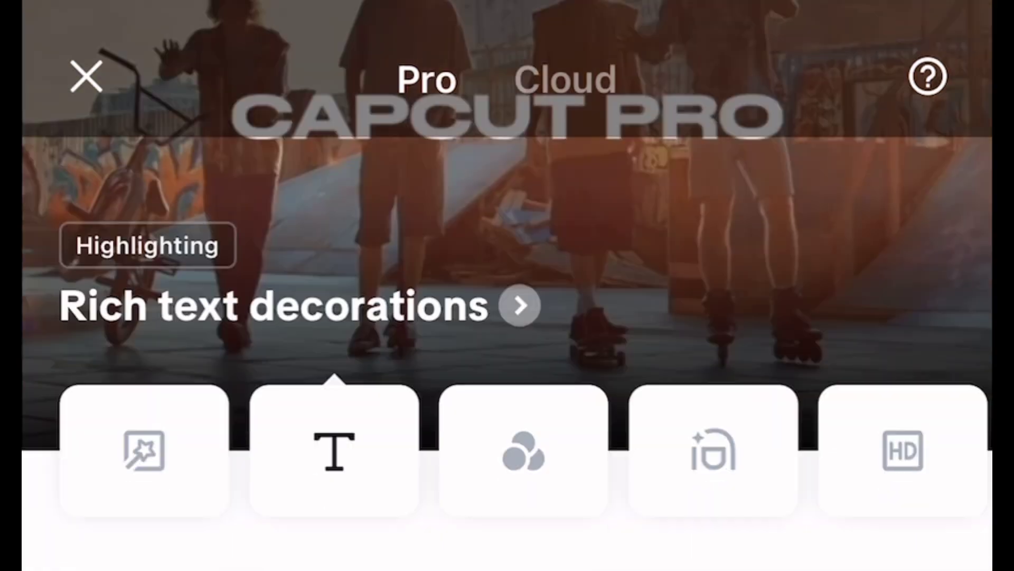
pyautogui.scroll(-5, 507, 349)
pyautogui.scroll(-5, 507, 349)
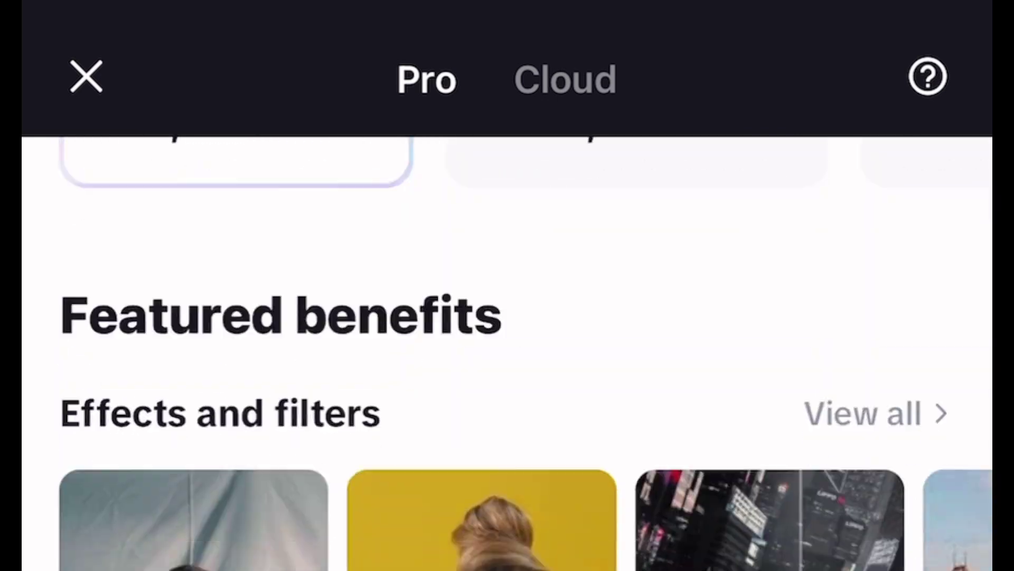
pyautogui.scroll(-5, 507, 348)
pyautogui.scroll(-5, 507, 348)
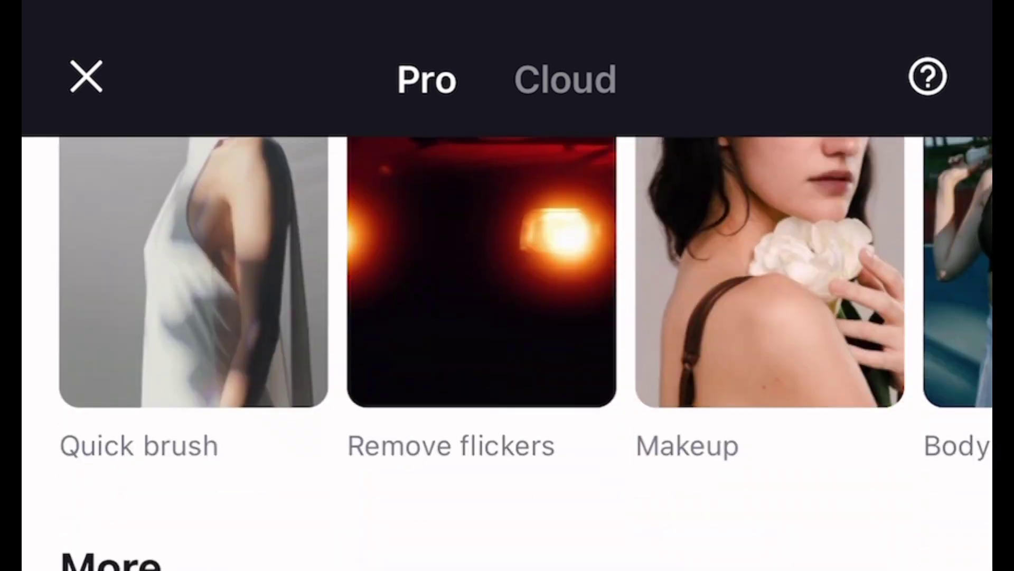
pyautogui.scroll(5, 508, 348)
pyautogui.scroll(2, 507, 348)
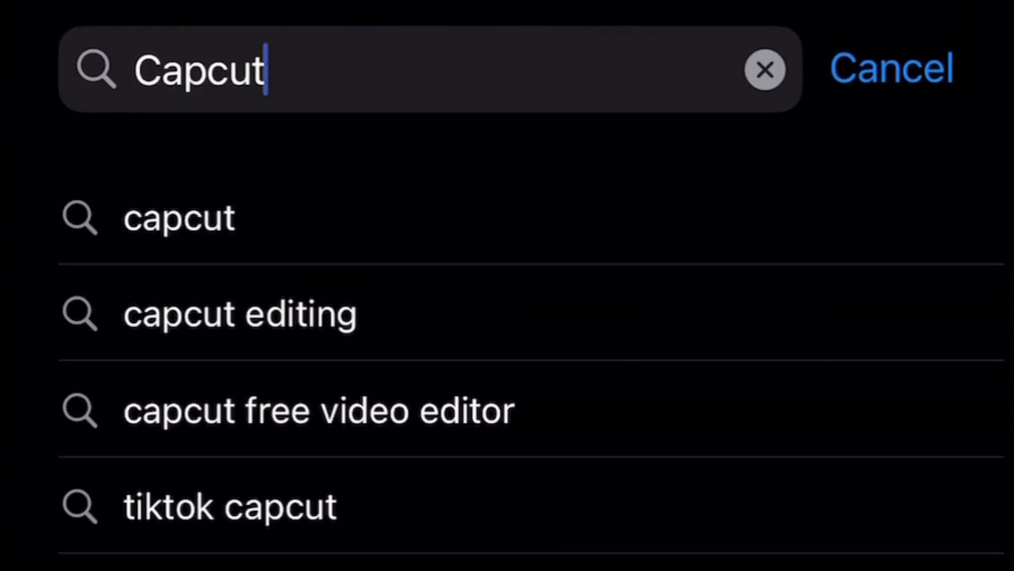
# Step: Search the App Store for the CapCut app
pyautogui.click(179, 218)
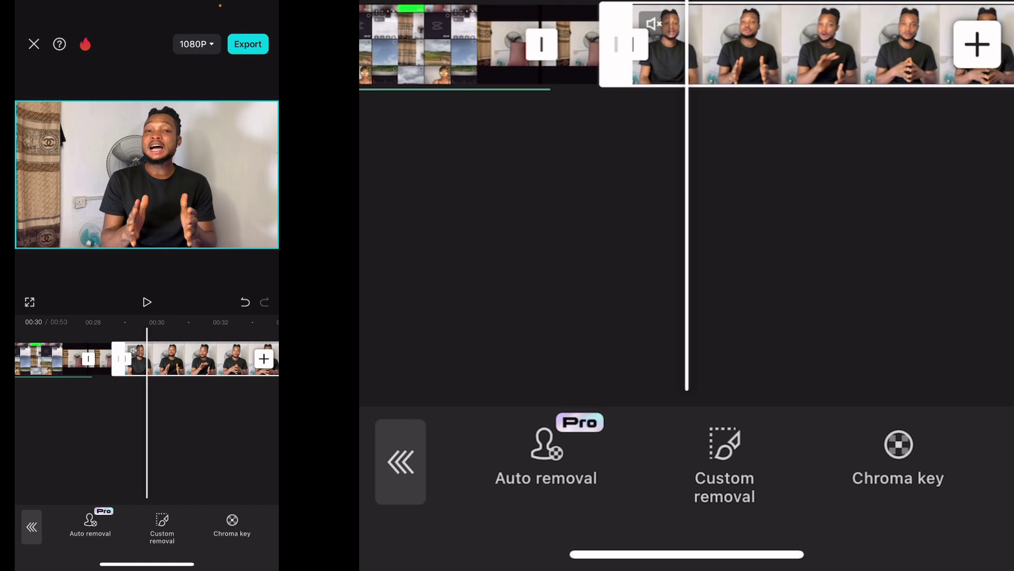
pyautogui.hscroll(5, 687, 44)
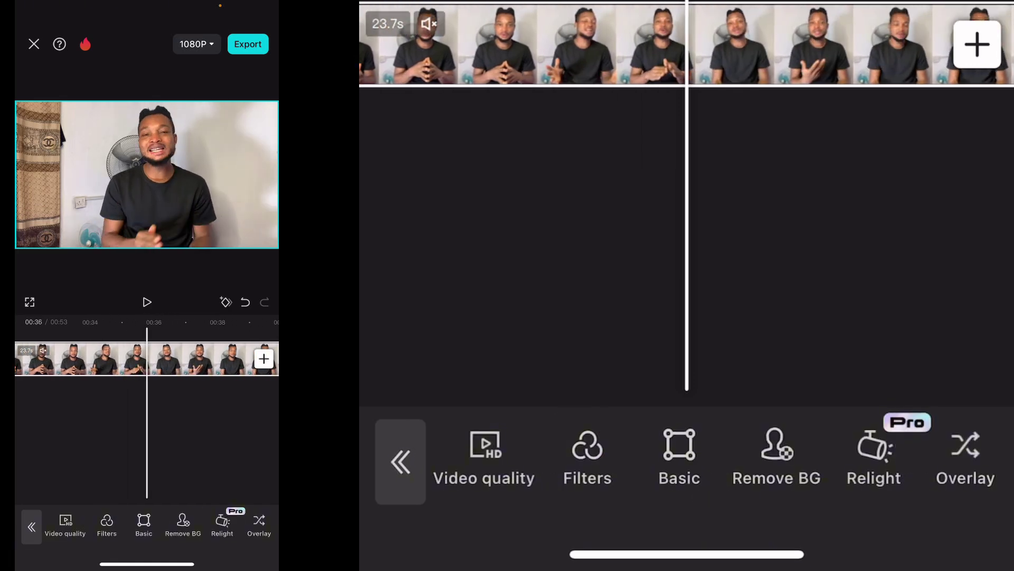
# Step: Duplicate the talking-head clip, move the copy to an overlay track, and align it with the main clip's start
pyautogui.moveTo(792, 459); pyautogui.dragTo(480, 461)
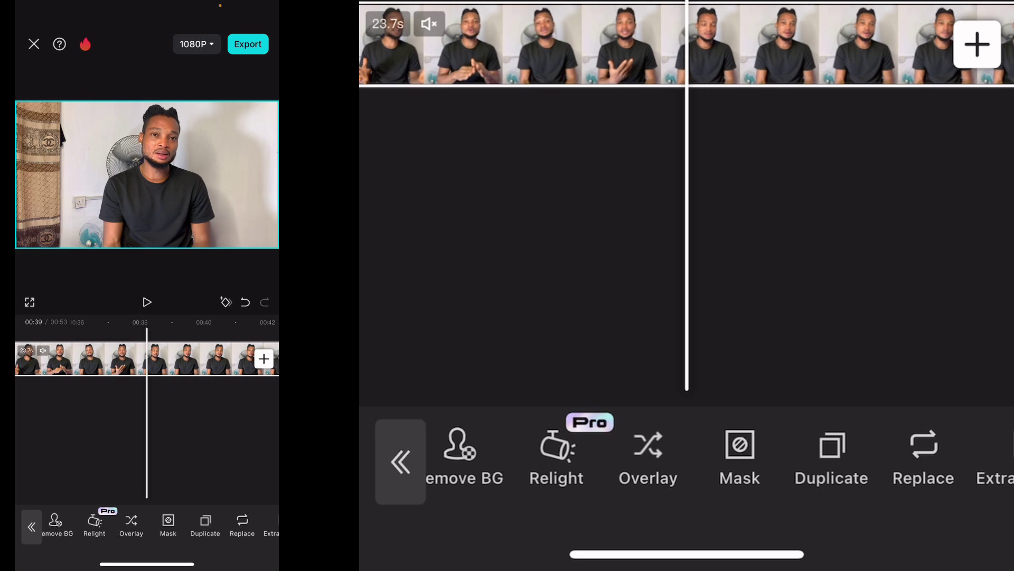
pyautogui.click(831, 455)
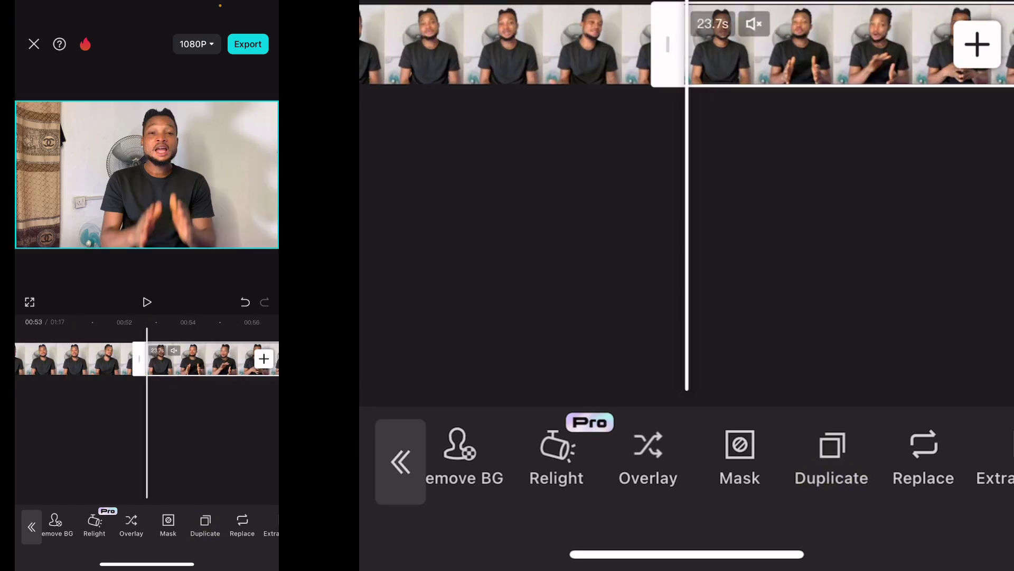
pyautogui.click(648, 456)
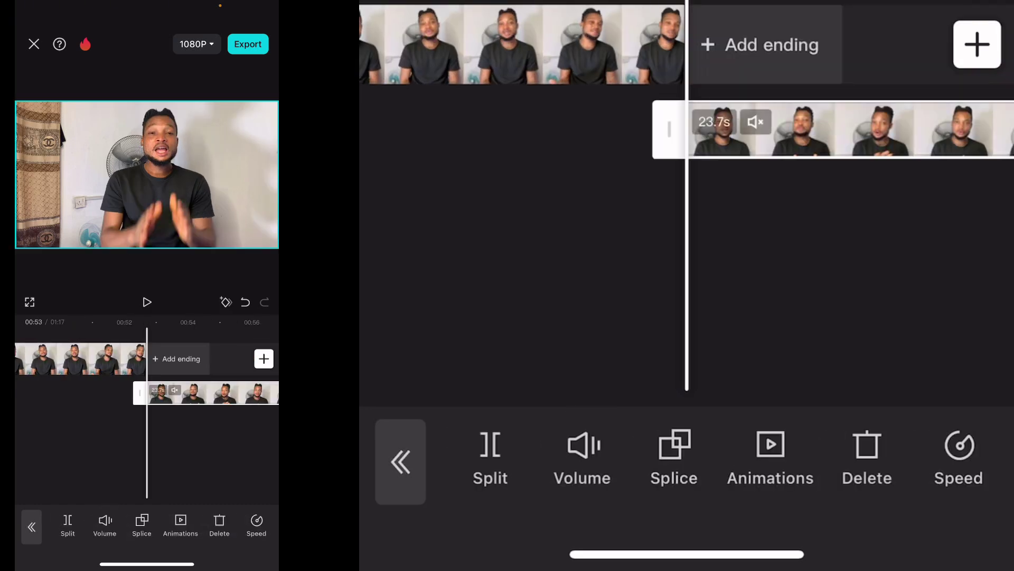
pyautogui.moveTo(832, 131); pyautogui.dragTo(396, 130)
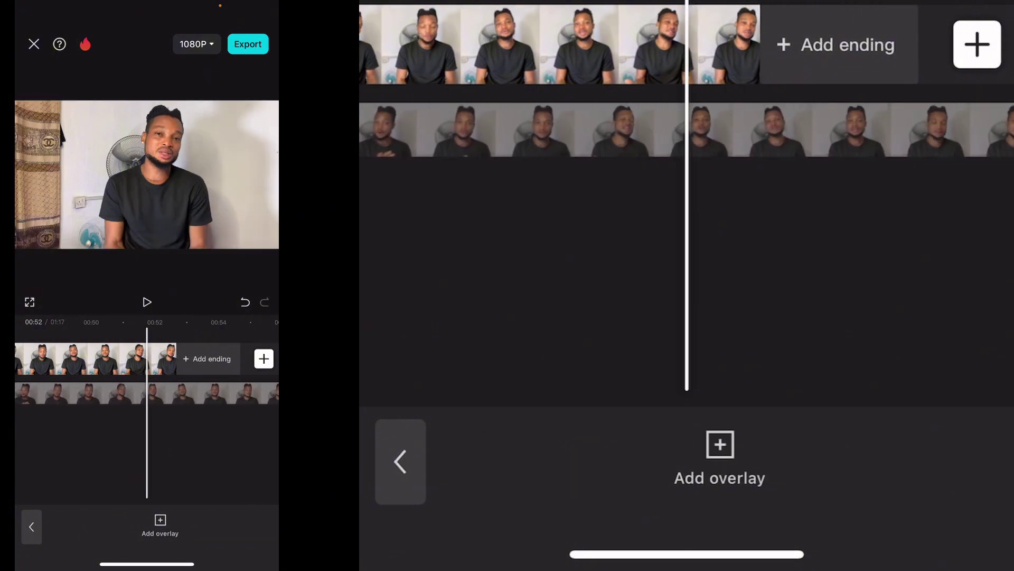
pyautogui.hscroll(-10, 687, 198)
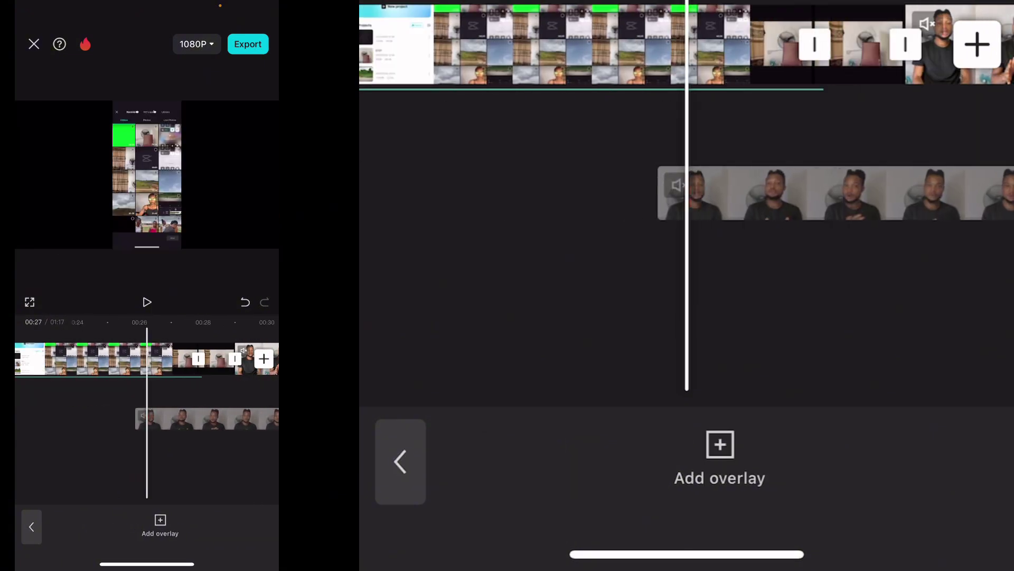
pyautogui.moveTo(793, 131); pyautogui.dragTo(523, 131)
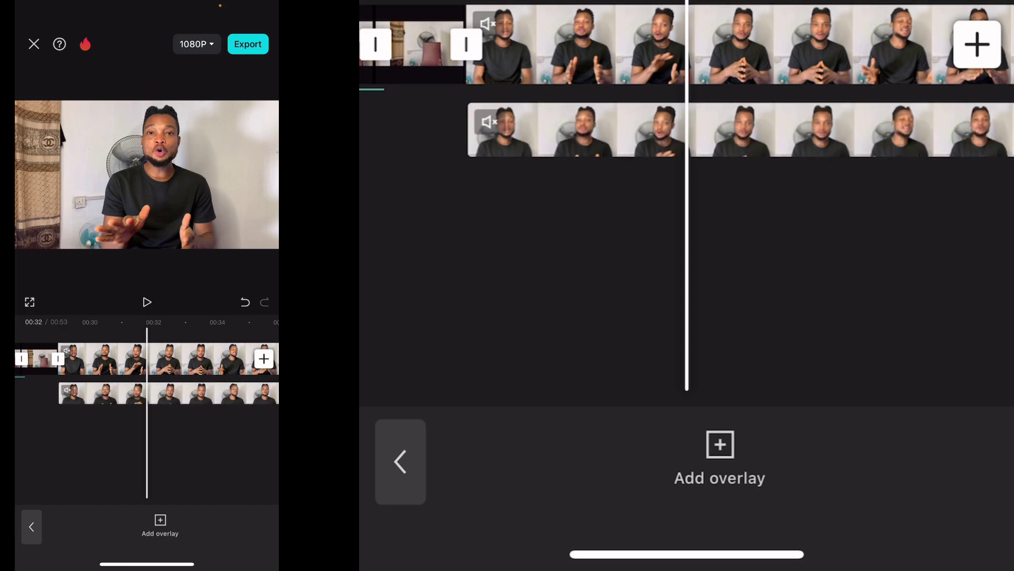
pyautogui.hscroll(-3, 687, 198)
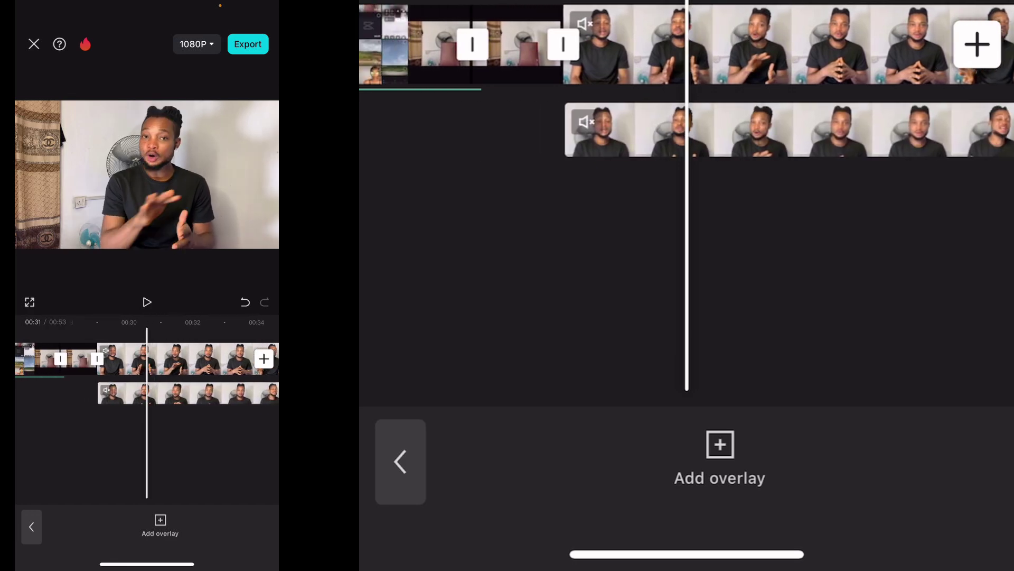
# Step: Apply Remove BG Auto removal to the overlay copy, getting past the upgrade notice
pyautogui.click(401, 461)
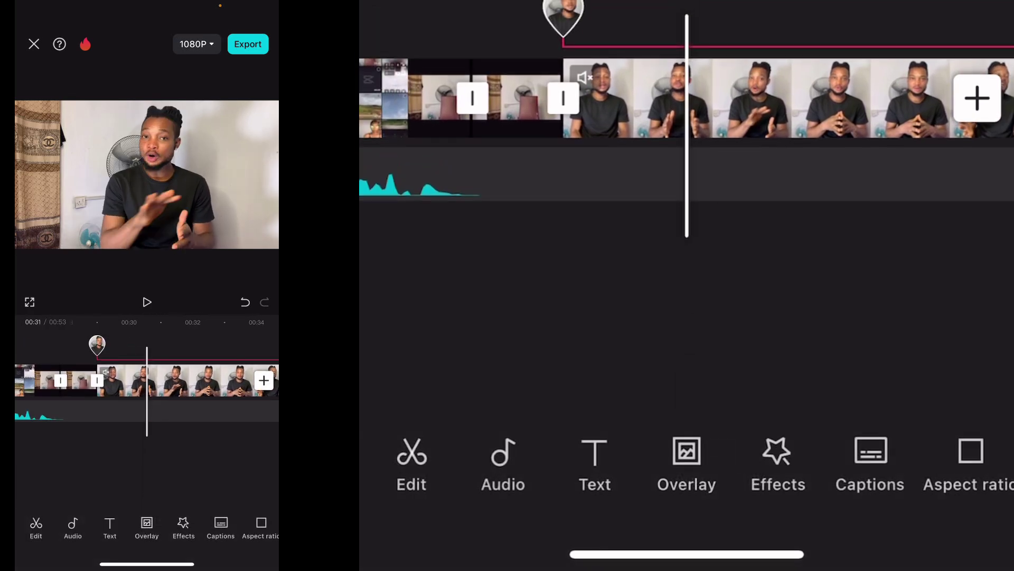
pyautogui.click(686, 460)
pyautogui.click(792, 131)
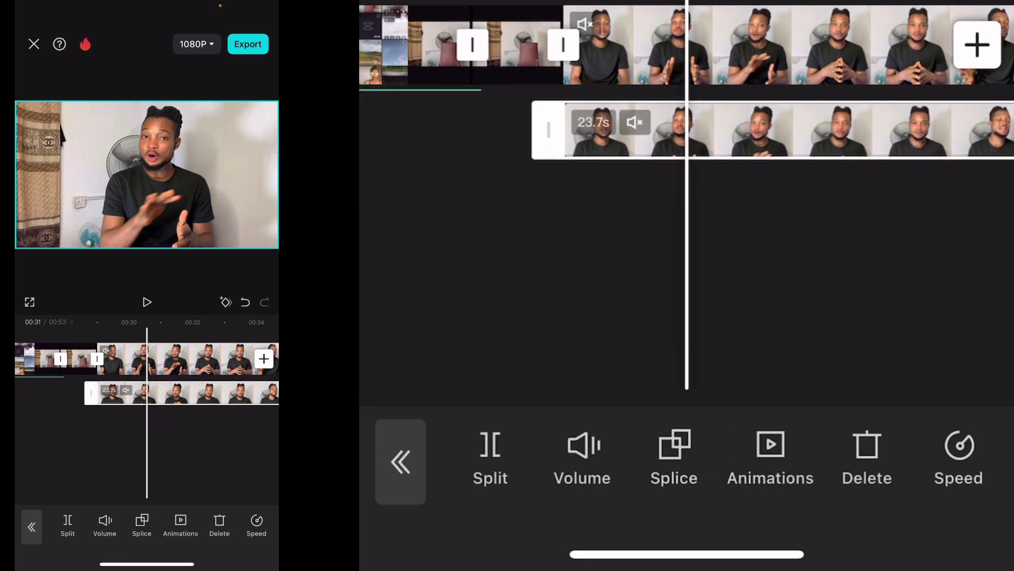
pyautogui.hscroll(5, 686, 459)
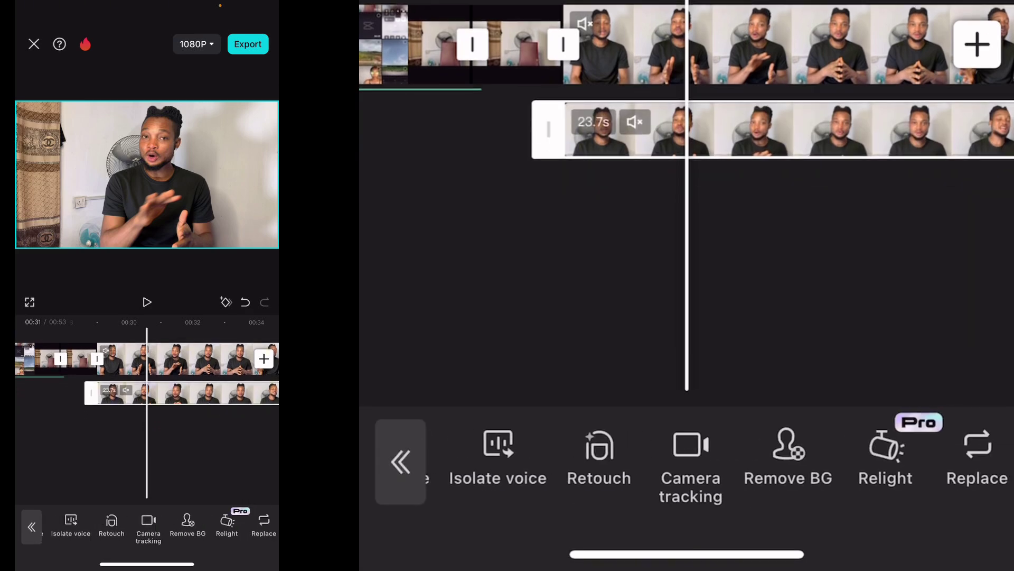
pyautogui.hscroll(3, 686, 459)
pyautogui.click(556, 456)
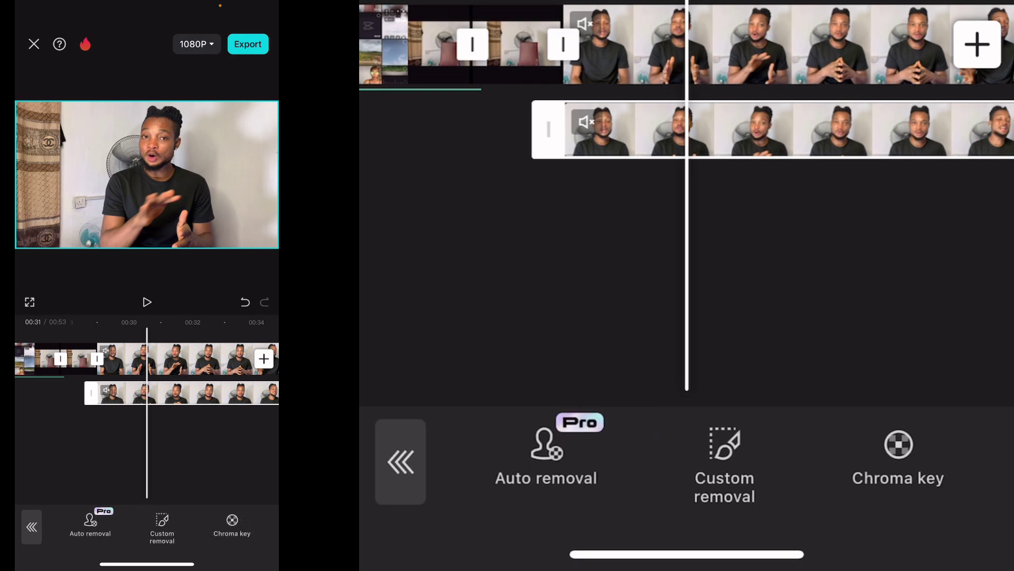
pyautogui.click(546, 456)
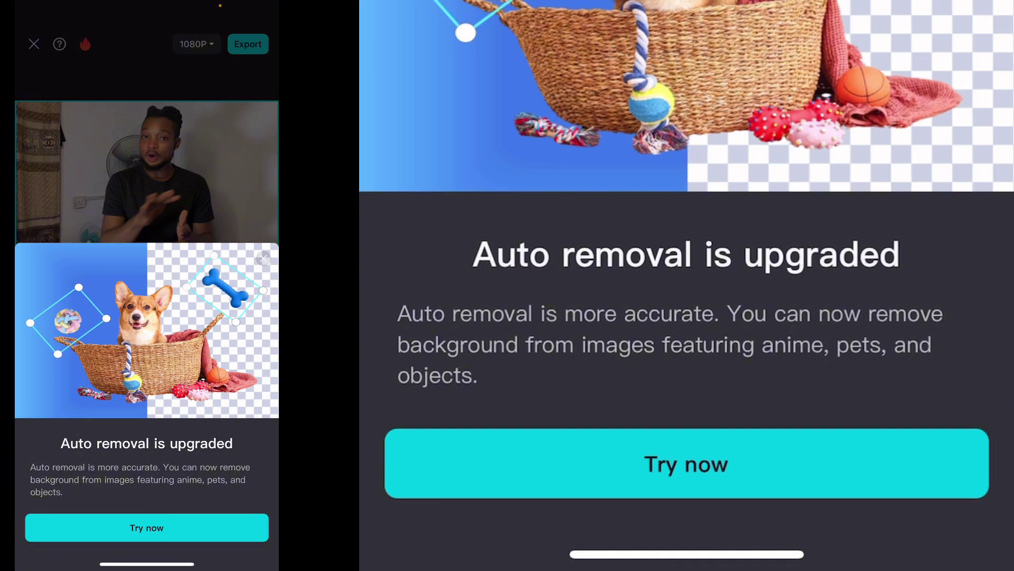
pyautogui.click(686, 463)
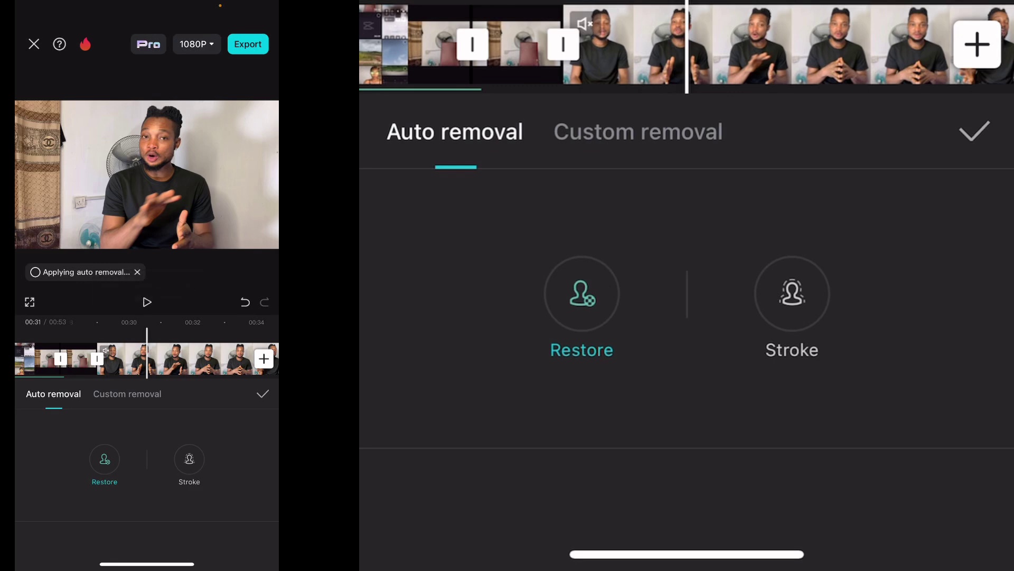
pyautogui.click(975, 132)
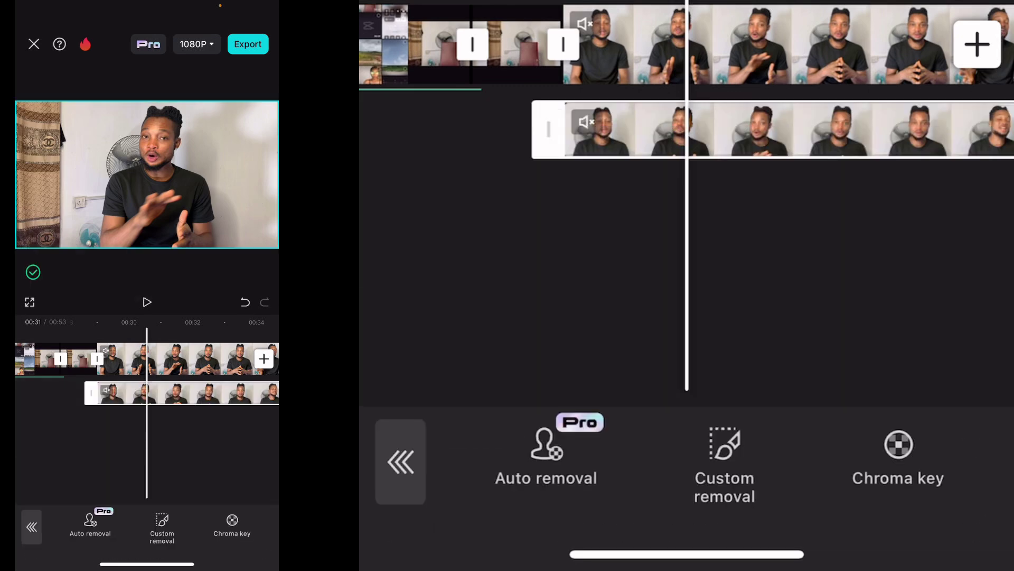
# Step: Apply the Ambient Teal Backlight relight preset to the main talking-head clip
pyautogui.click(555, 278)
pyautogui.hscroll(1, 686, 80)
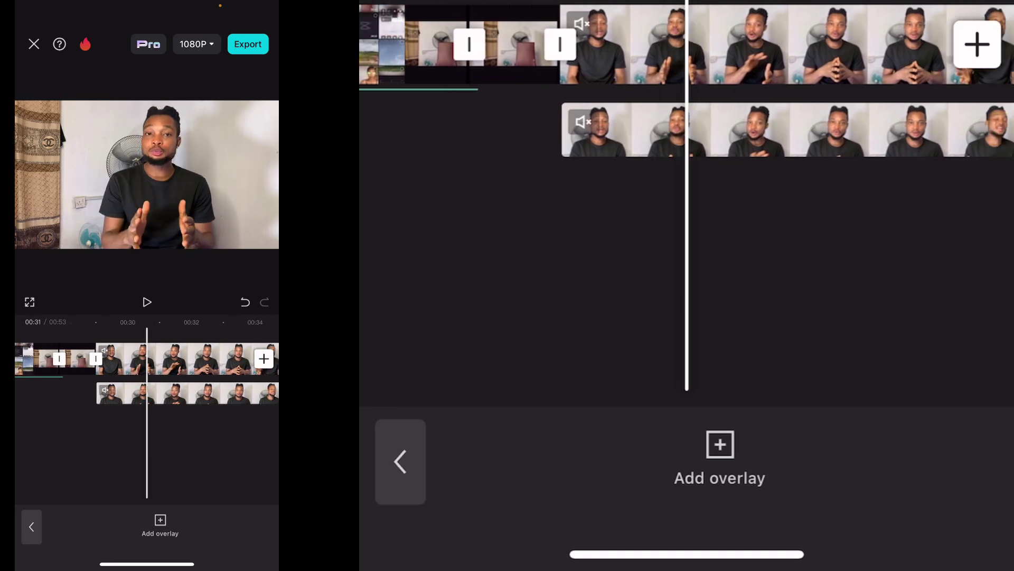
pyautogui.click(400, 462)
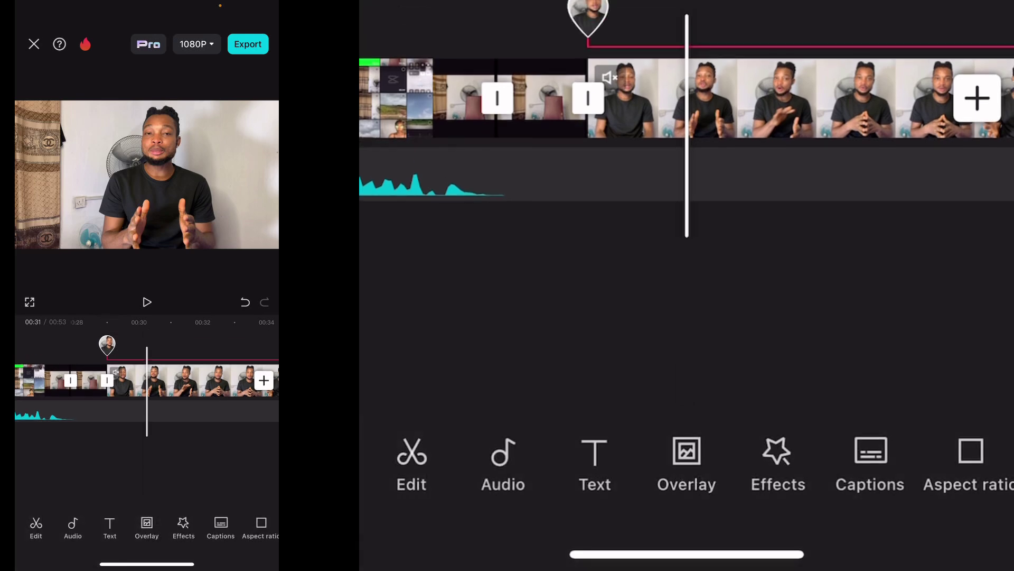
pyautogui.click(792, 99)
pyautogui.hscroll(5, 687, 463)
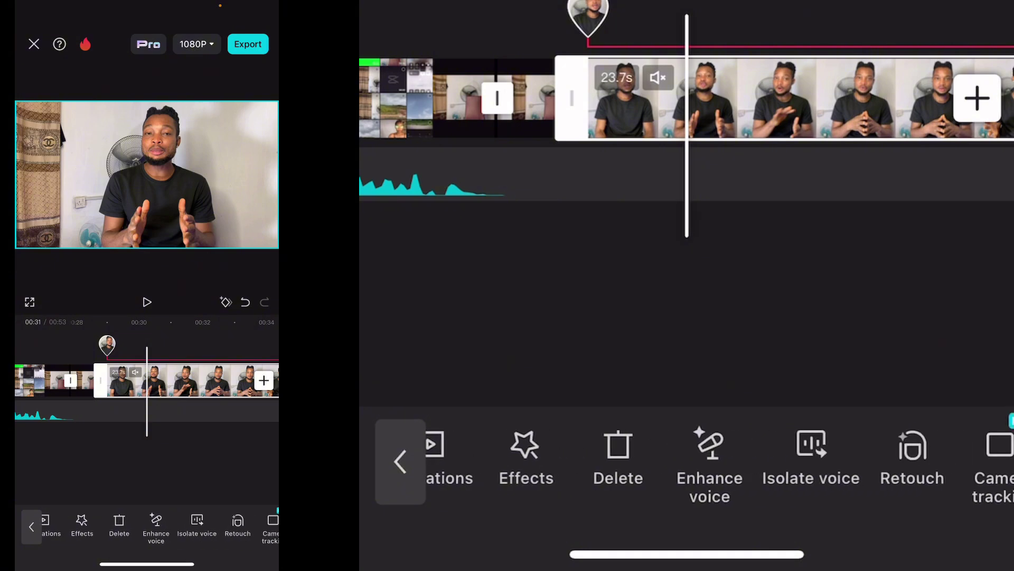
pyautogui.hscroll(5, 686, 463)
pyautogui.hscroll(2, 686, 464)
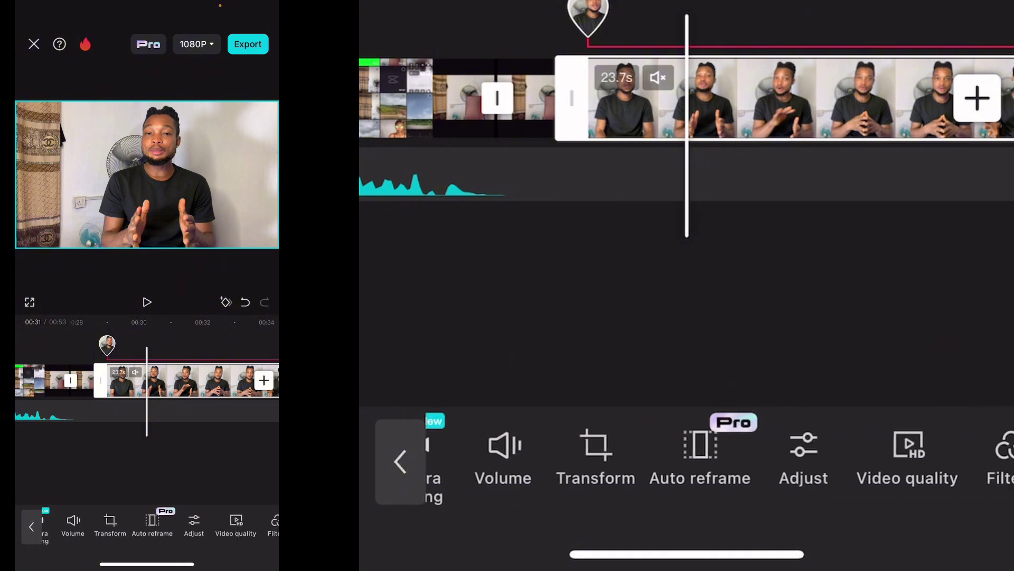
pyautogui.hscroll(3, 687, 463)
pyautogui.hscroll(2, 687, 464)
pyautogui.hscroll(2, 687, 464)
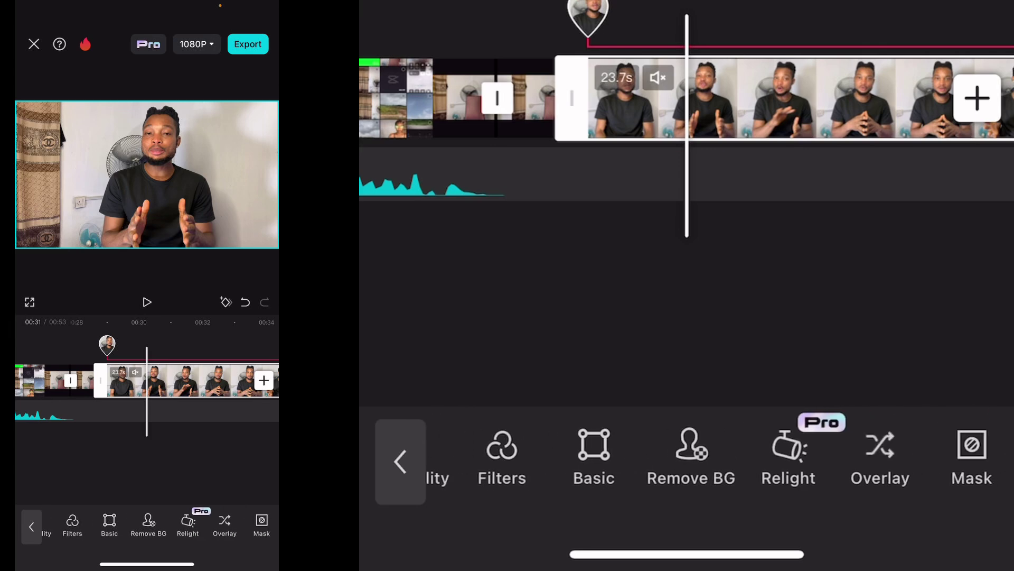
pyautogui.hscroll(2, 686, 463)
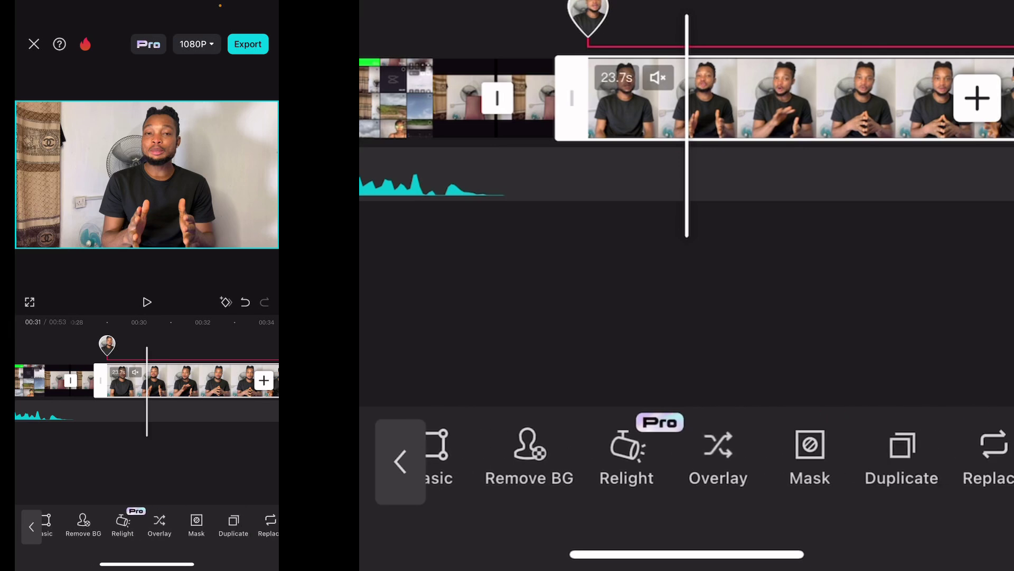
pyautogui.click(626, 455)
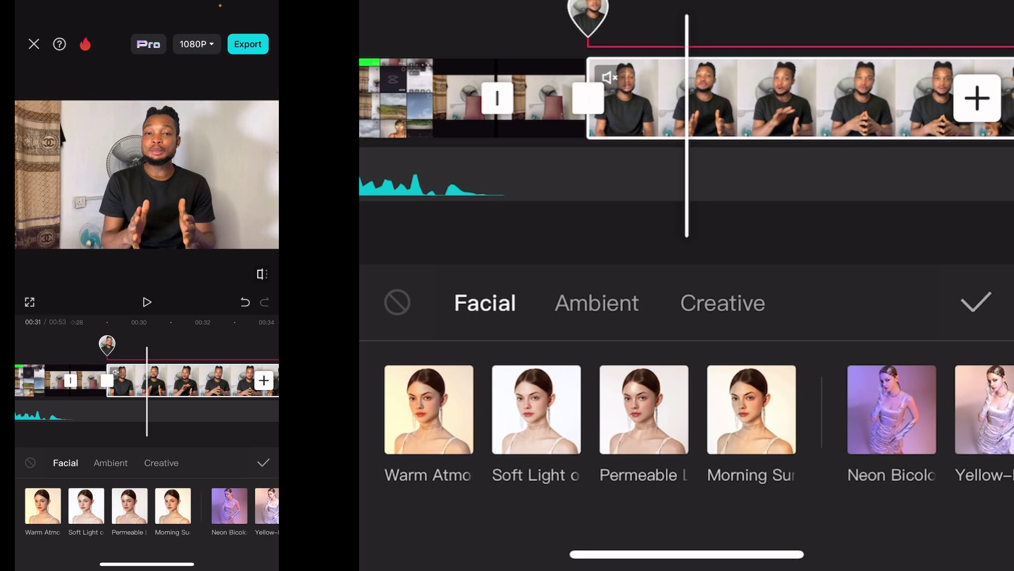
pyautogui.click(597, 303)
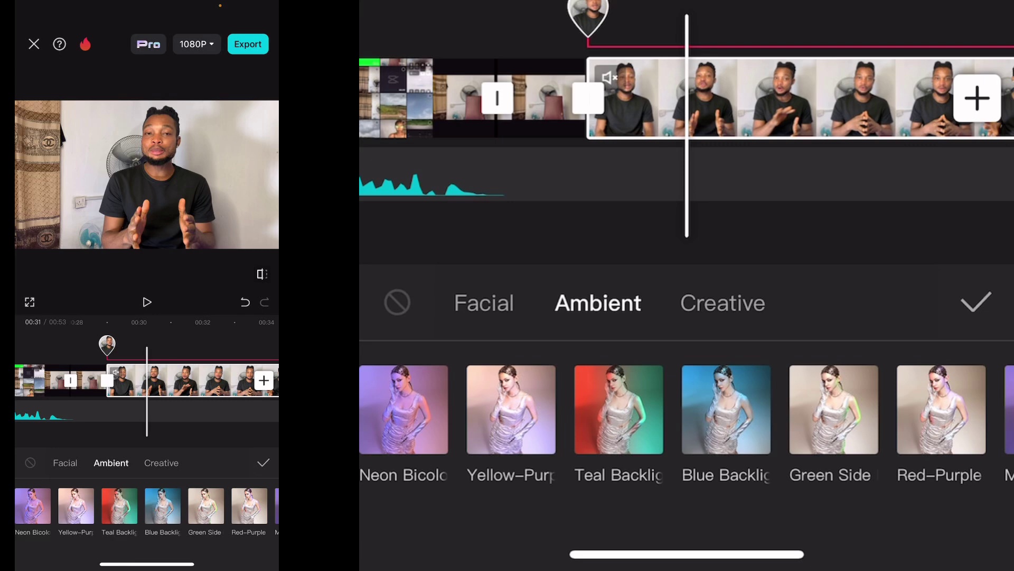
pyautogui.click(618, 409)
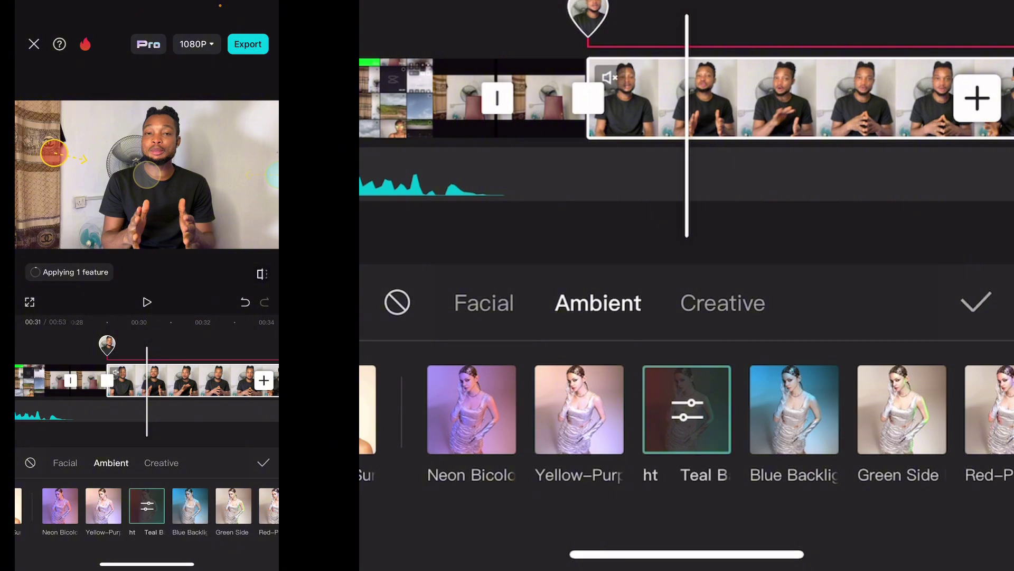
pyautogui.click(687, 409)
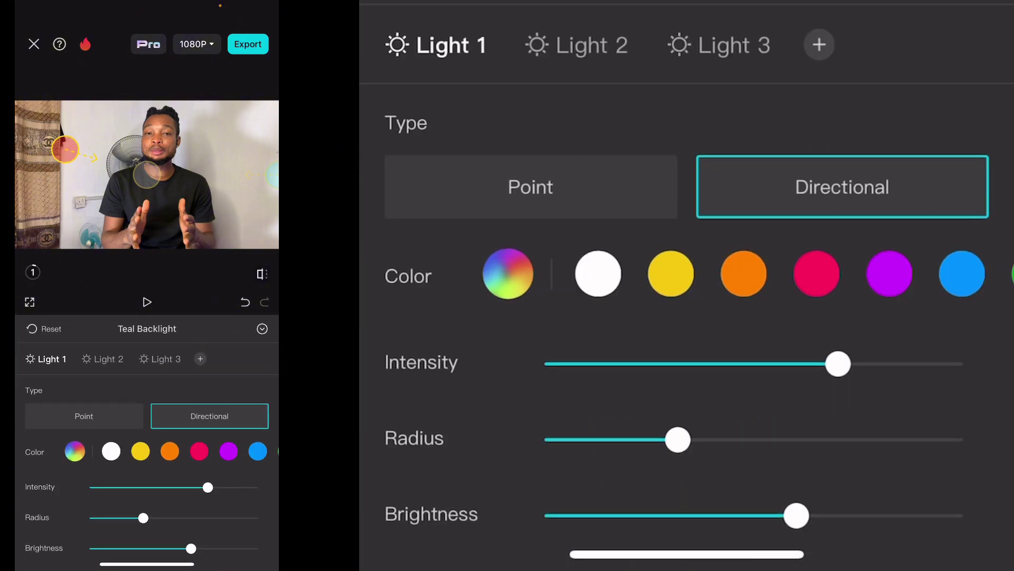
# Step: Set the Teal Backlight's intensity to 63, reduce its radius, and confirm the relight
pyautogui.moveTo(838, 364)
pyautogui.mouseDown()
pyautogui.moveTo(688, 364)
pyautogui.moveTo(876, 364)
pyautogui.moveTo(614, 364)
pyautogui.moveTo(907, 364)
pyautogui.mouseUp()
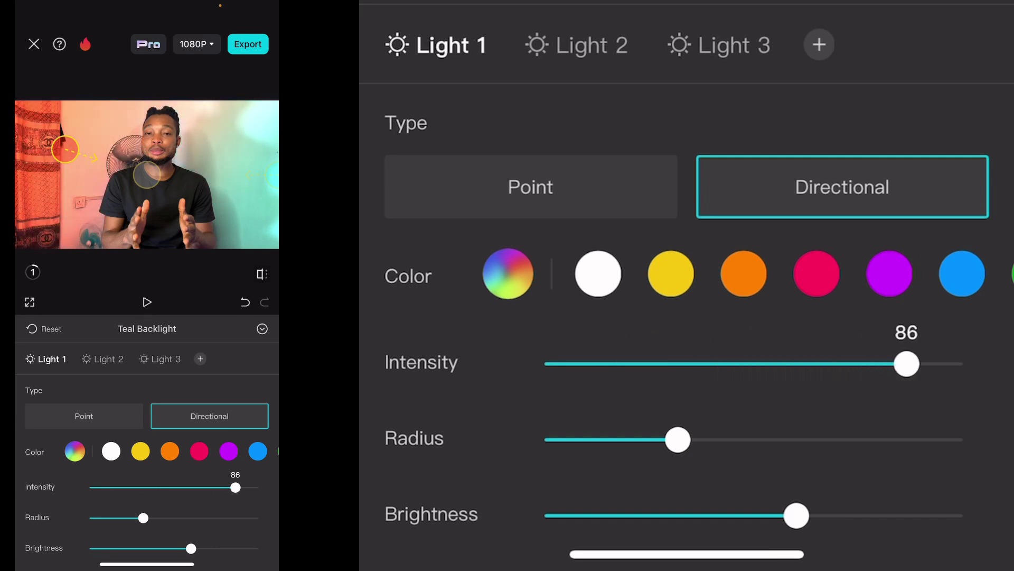
pyautogui.moveTo(678, 439)
pyautogui.mouseDown()
pyautogui.moveTo(840, 440)
pyautogui.moveTo(595, 439)
pyautogui.moveTo(696, 439)
pyautogui.mouseUp()
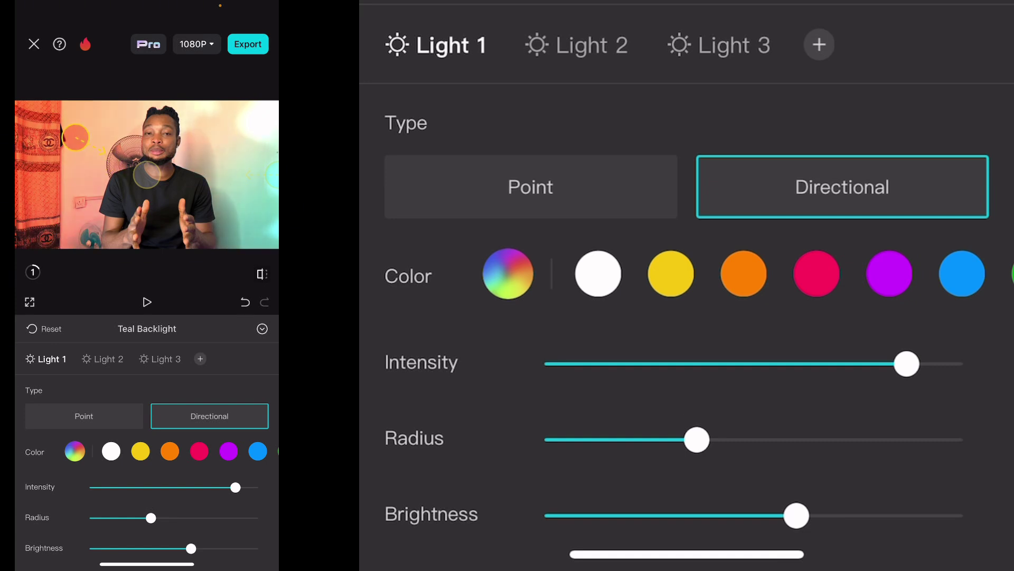
pyautogui.moveTo(697, 439); pyautogui.dragTo(641, 439)
pyautogui.moveTo(907, 364); pyautogui.dragTo(809, 364)
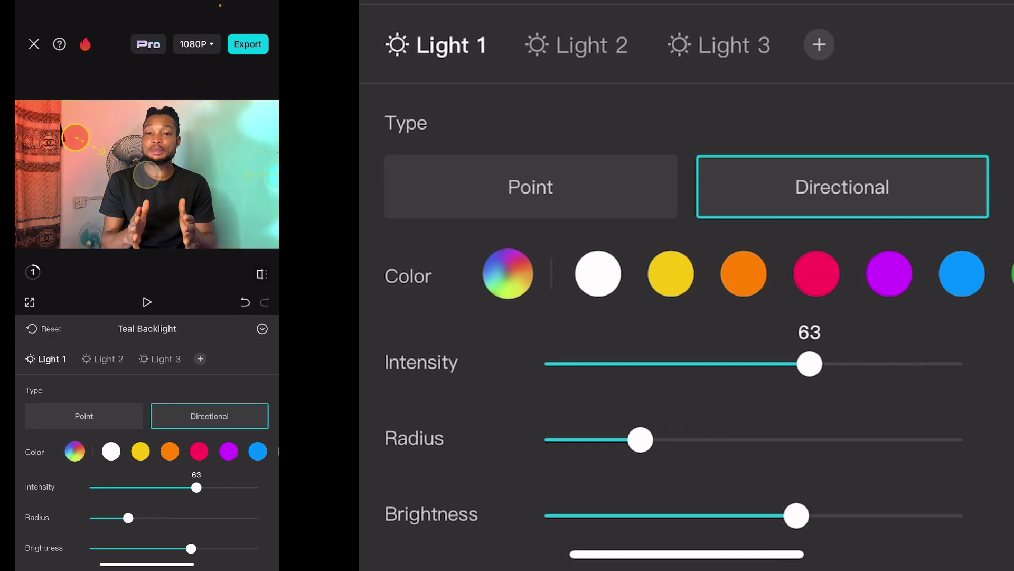
pyautogui.click(261, 328)
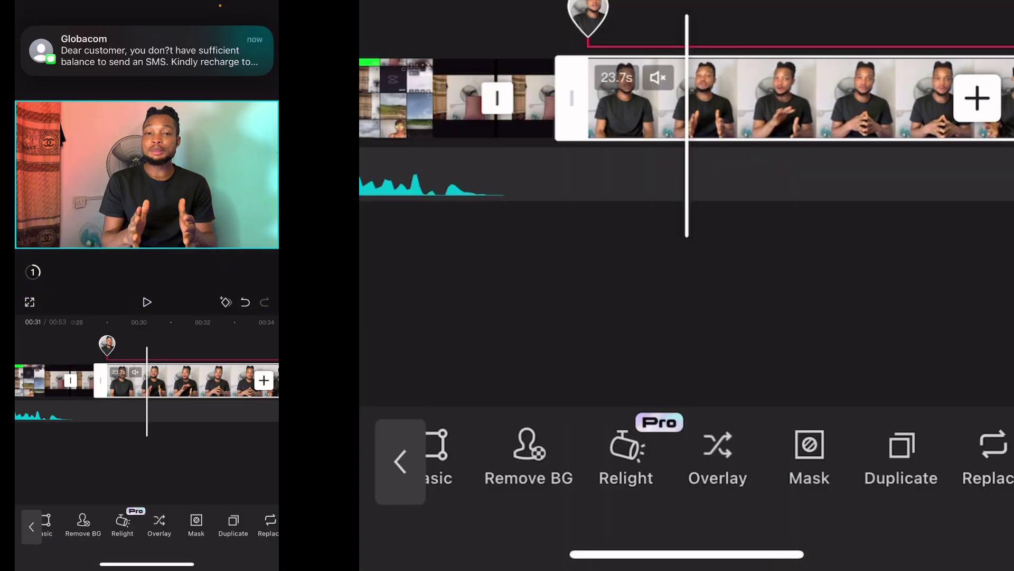
pyautogui.hscroll(5, 713, 460)
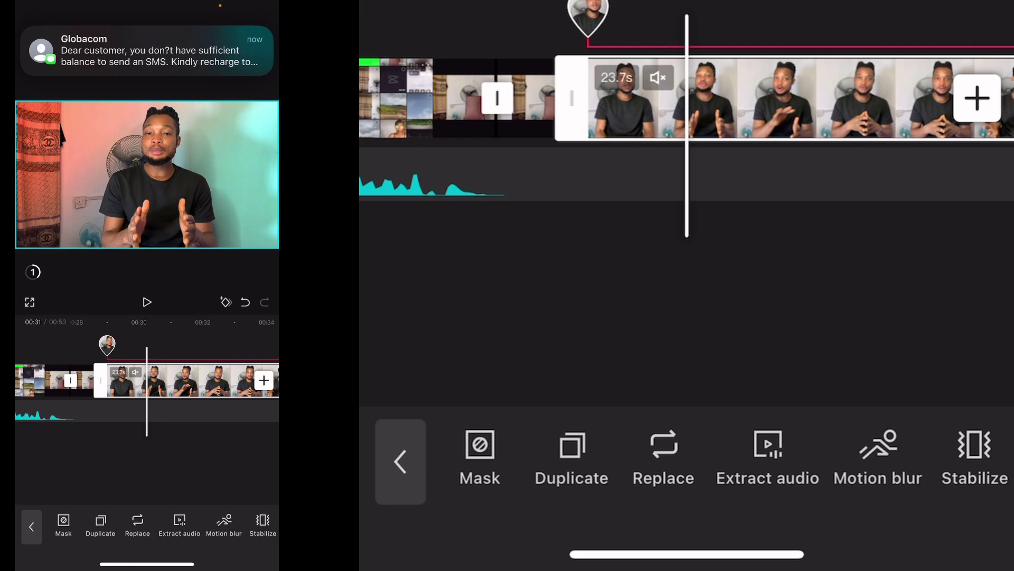
pyautogui.hscroll(-8, 713, 460)
pyautogui.hscroll(-5, 687, 459)
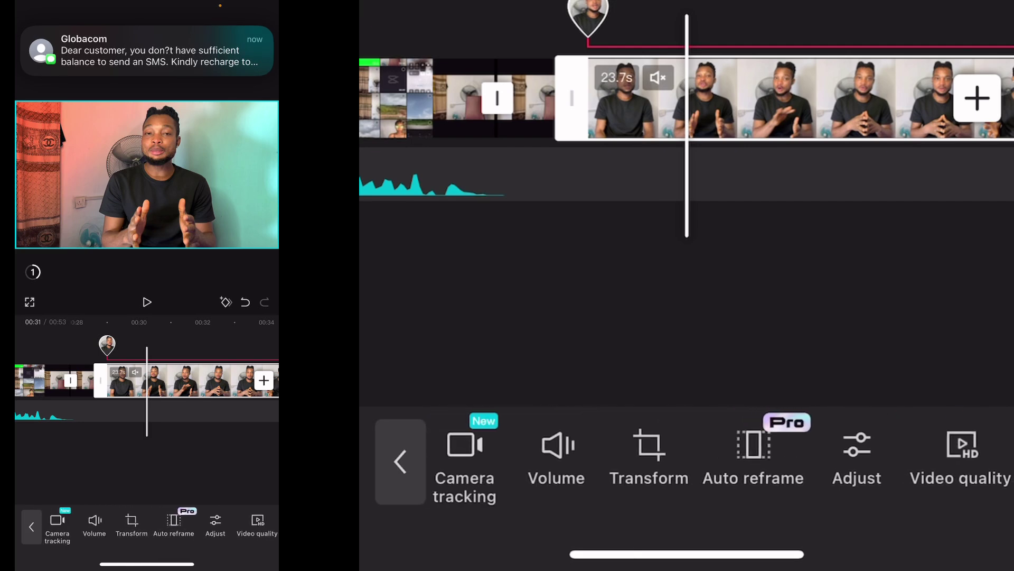
# Step: Turn on HD image quality enhancement for the overlay clip and switch to Adjust
pyautogui.click(400, 461)
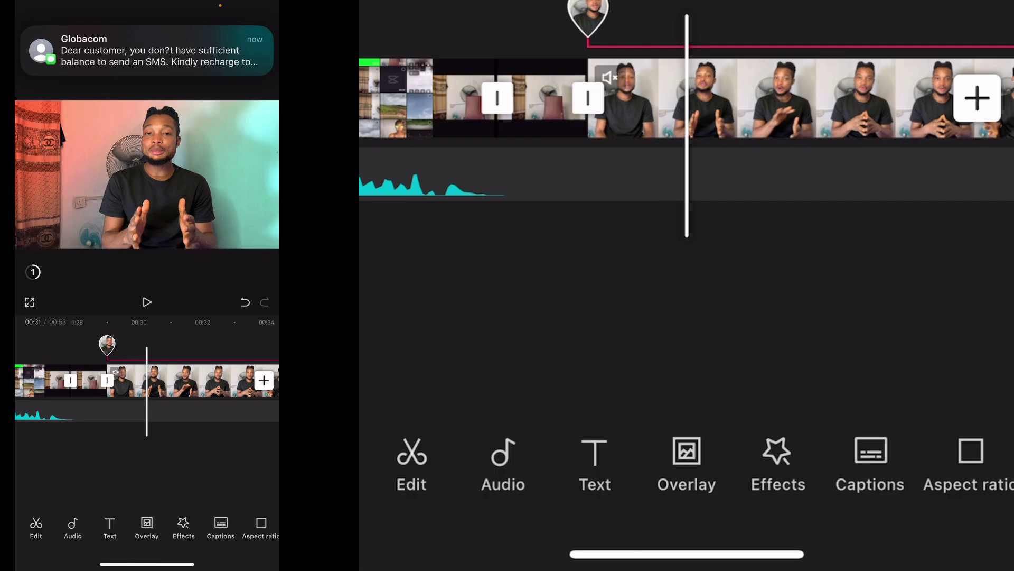
pyautogui.hscroll(5, 686, 460)
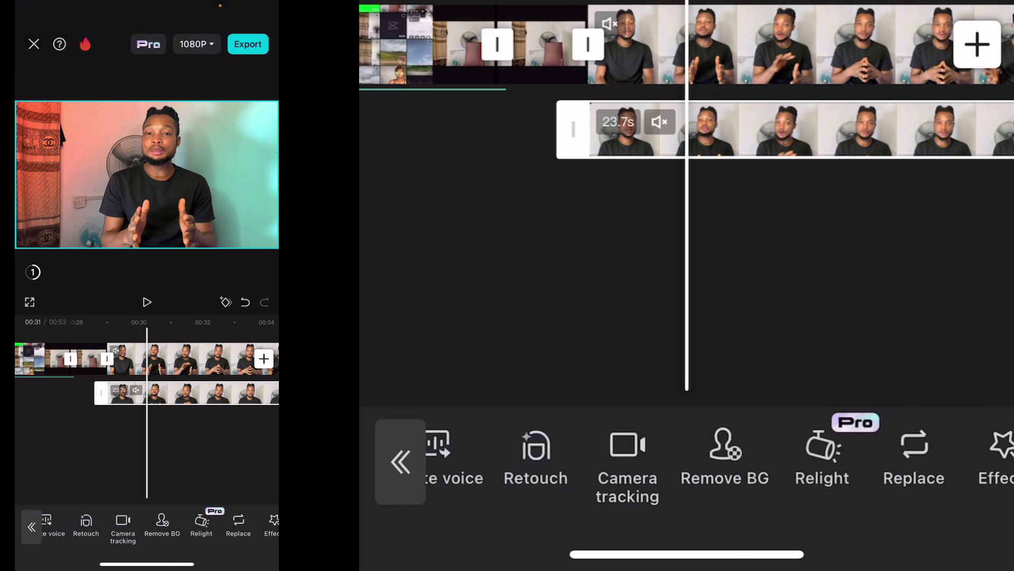
pyautogui.hscroll(3, 687, 460)
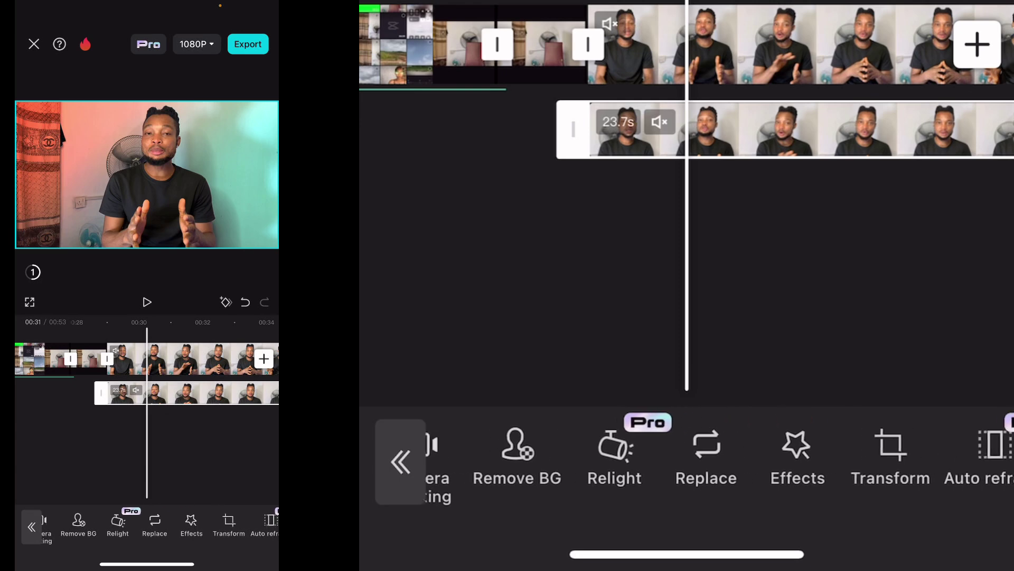
pyautogui.hscroll(3, 687, 460)
pyautogui.click(718, 456)
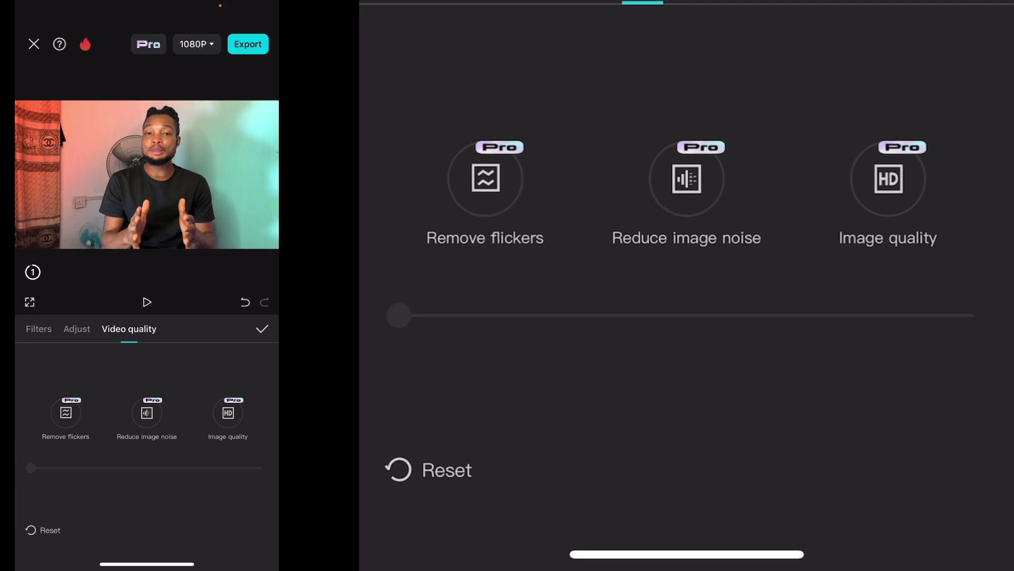
pyautogui.click(888, 179)
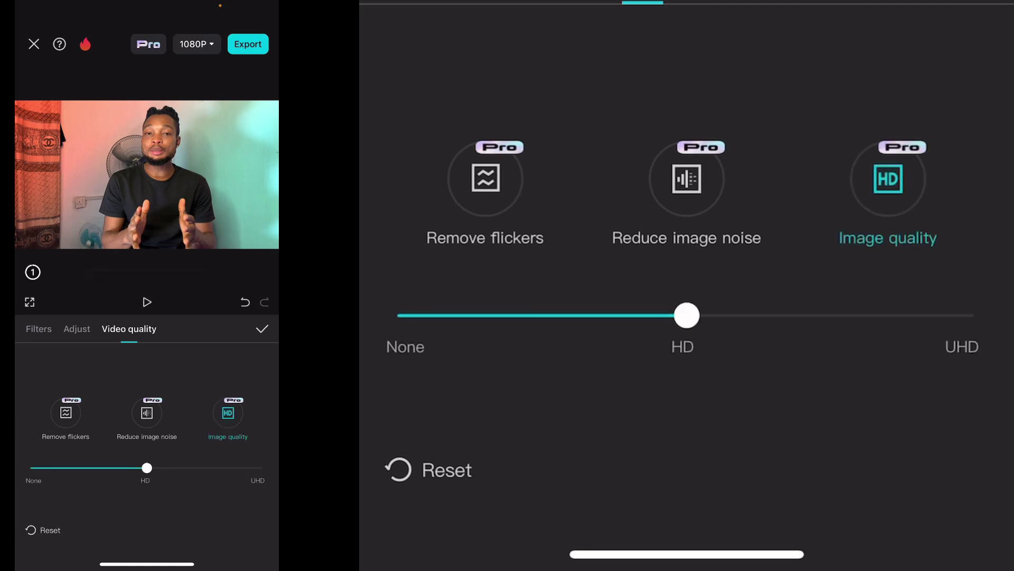
pyautogui.click(77, 328)
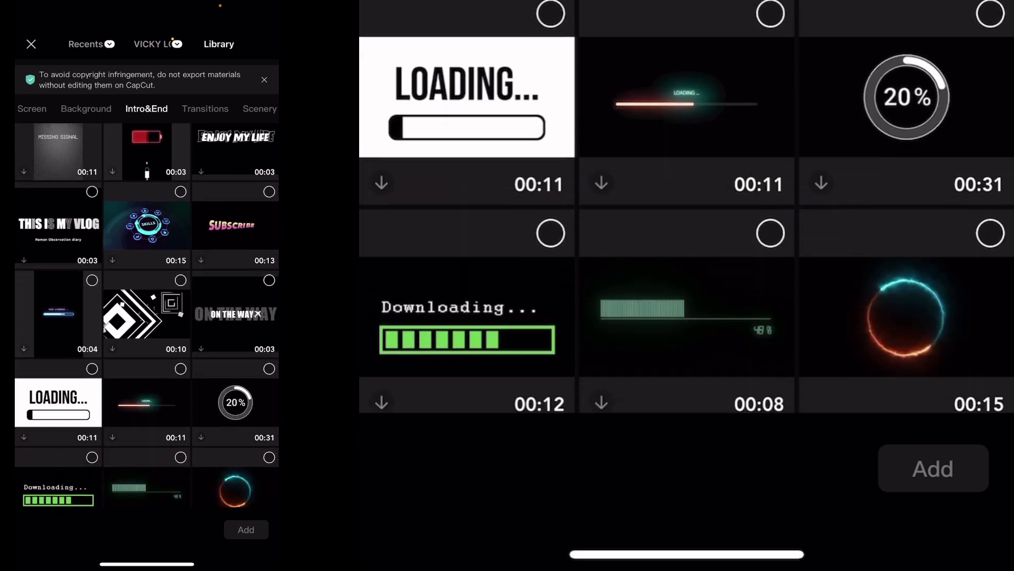
pyautogui.scroll(-2, 147, 318)
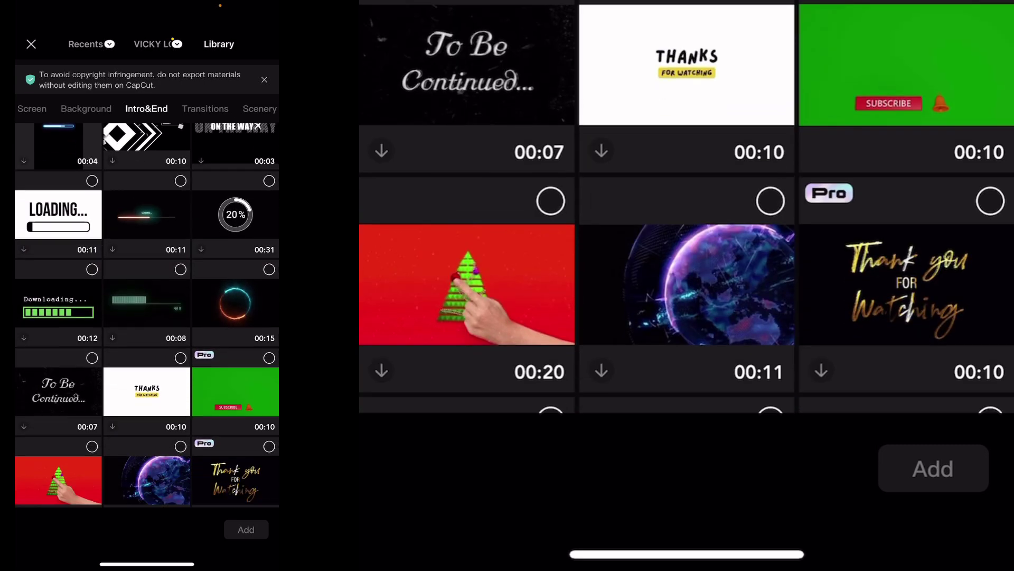
pyautogui.scroll(-1, 147, 317)
pyautogui.scroll(-1, 147, 317)
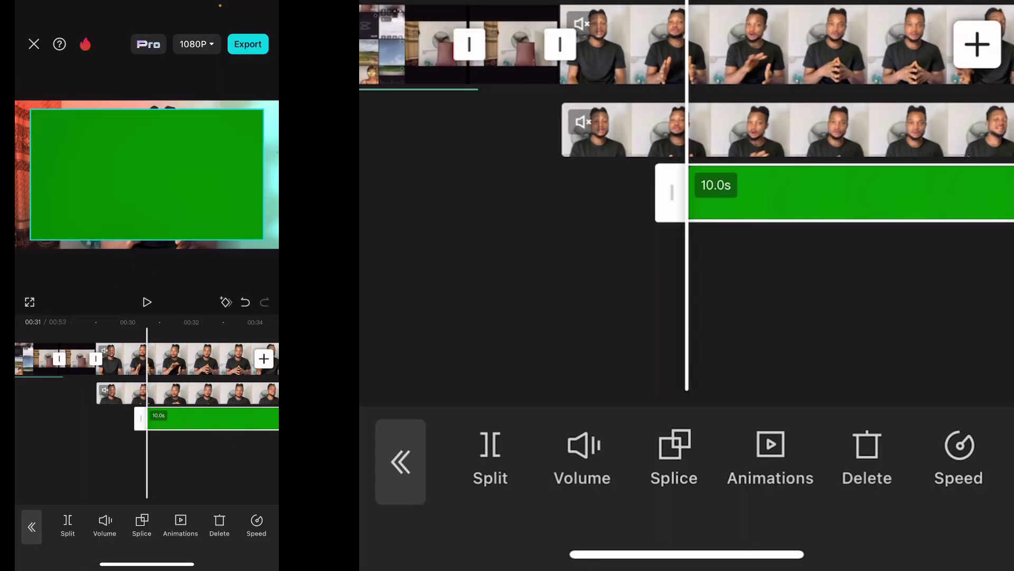
pyautogui.hscroll(5, 686, 460)
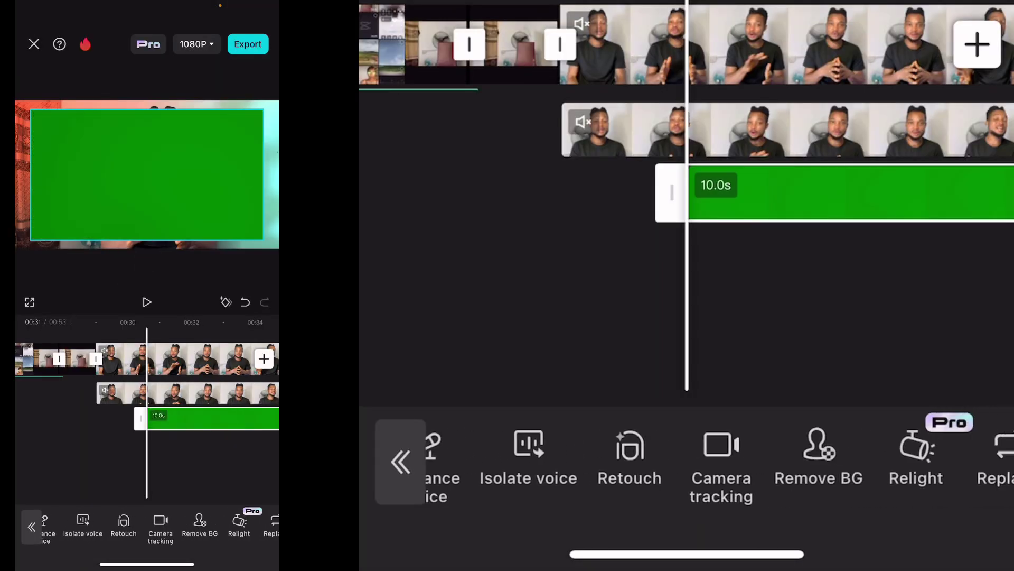
# Step: Chroma-key out the subscribe clip's green background, then deselect it and play a preview
pyautogui.click(818, 460)
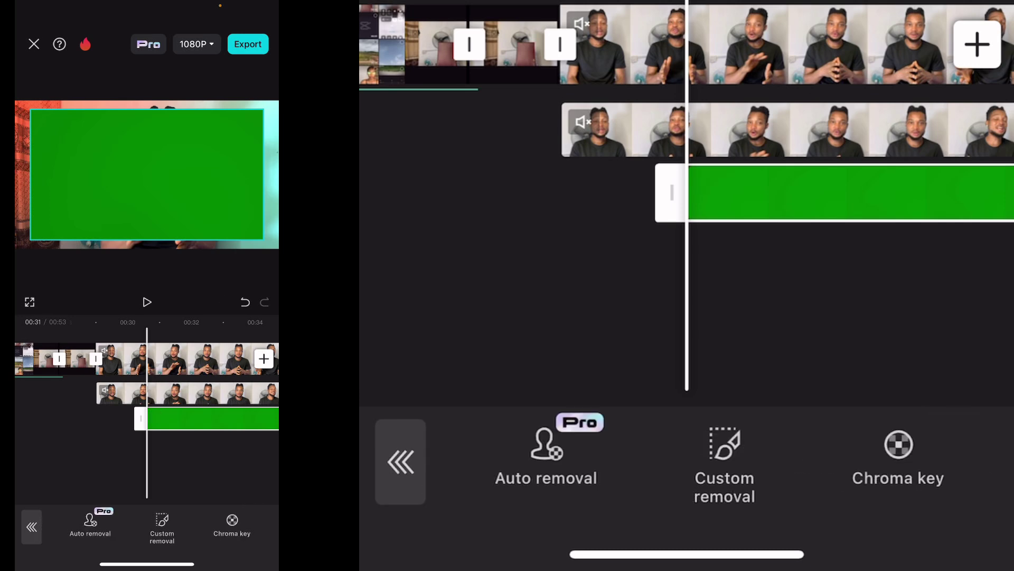
pyautogui.click(898, 456)
pyautogui.moveTo(146, 174); pyautogui.dragTo(212, 179)
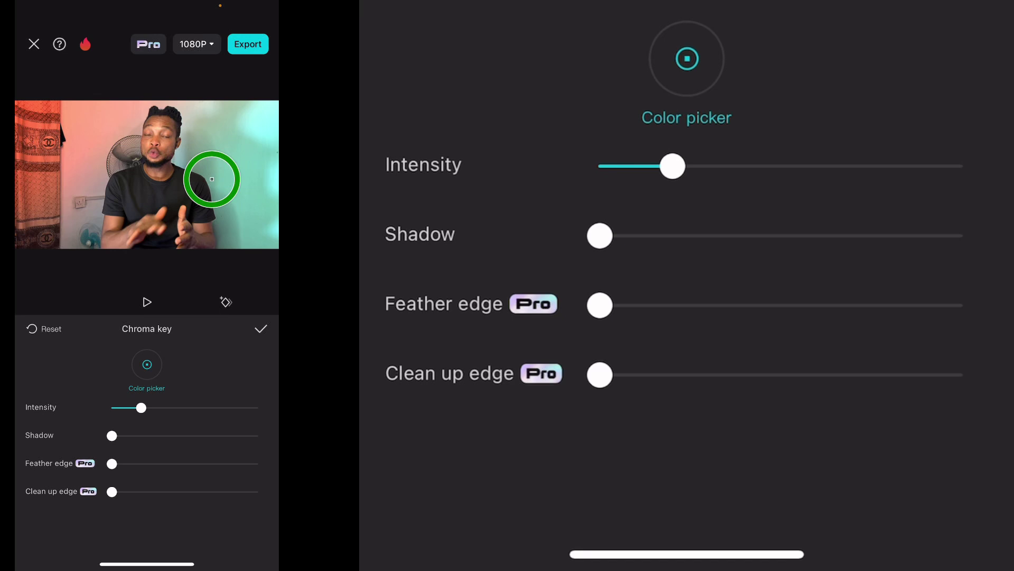
pyautogui.click(261, 329)
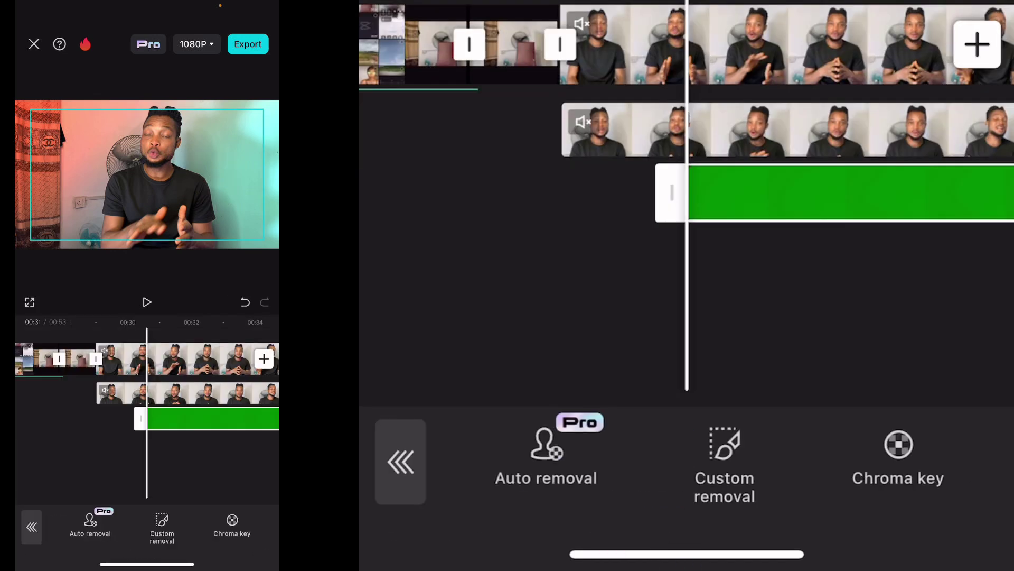
pyautogui.click(523, 318)
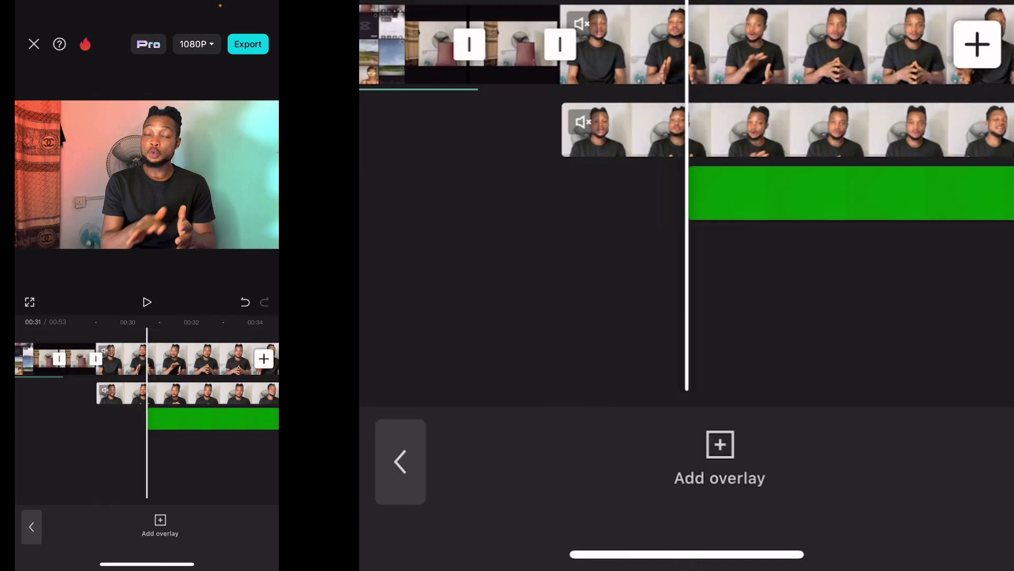
pyautogui.press('space')
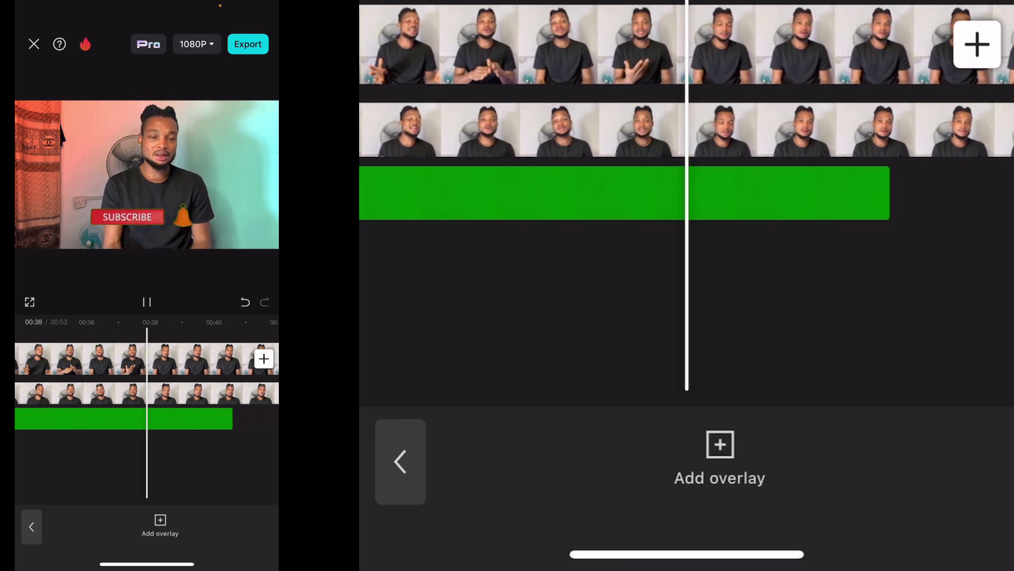
pyautogui.click(147, 301)
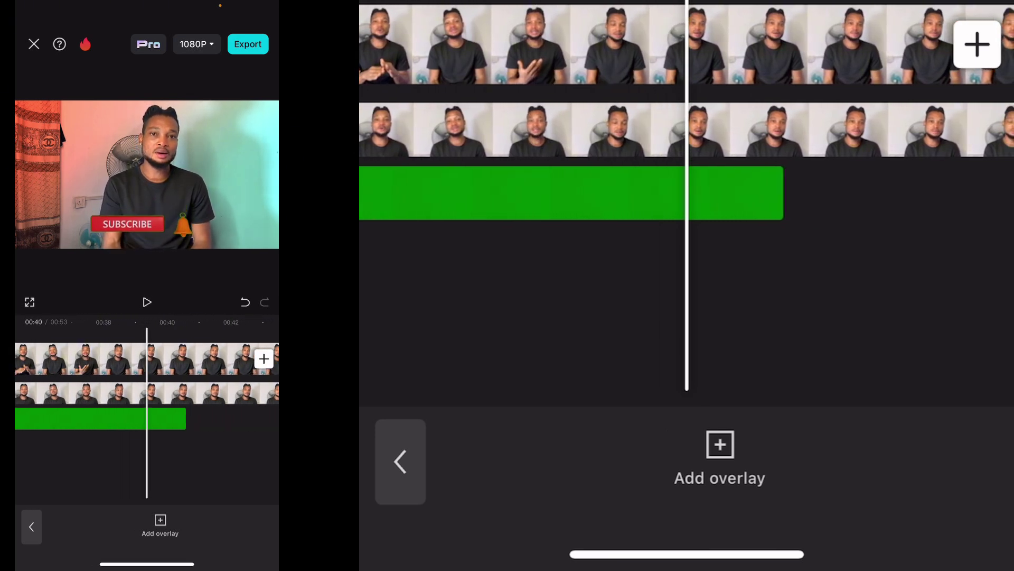
pyautogui.hscroll(-10, 147, 380)
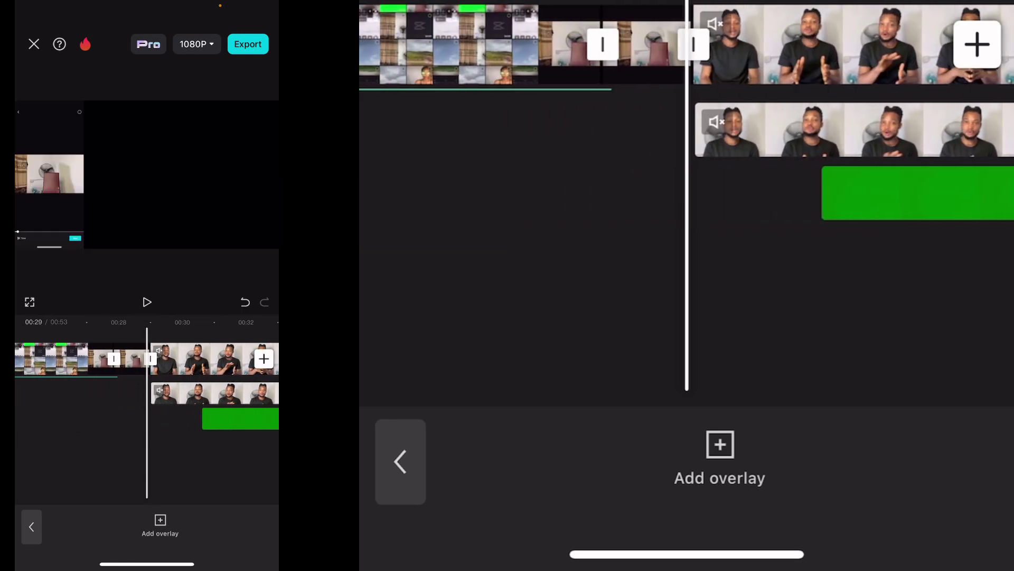
pyautogui.hscroll(2, 147, 381)
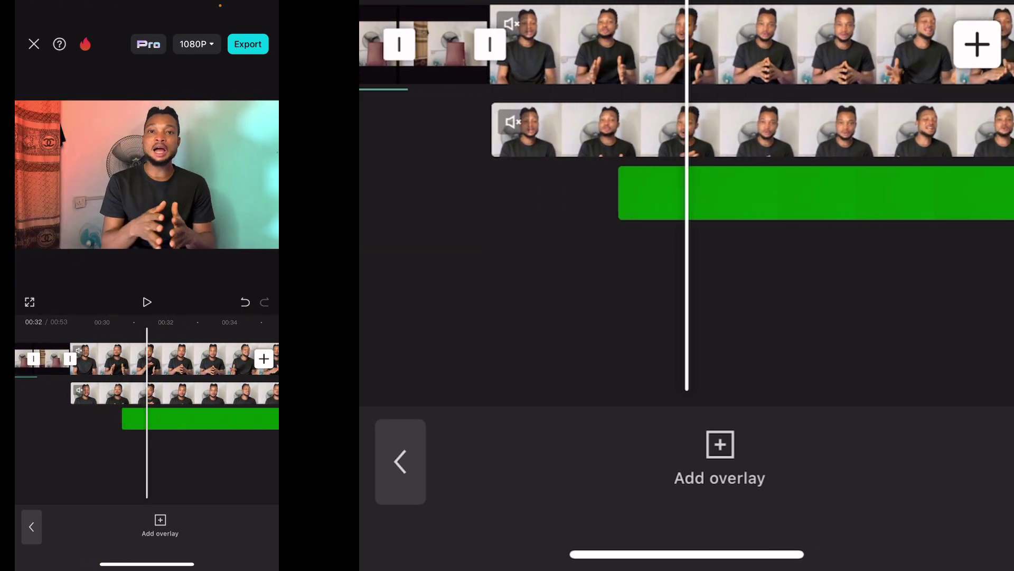
pyautogui.hscroll(5, 147, 380)
pyautogui.hscroll(2, 146, 380)
pyautogui.hscroll(1, 146, 380)
pyautogui.hscroll(2, 147, 380)
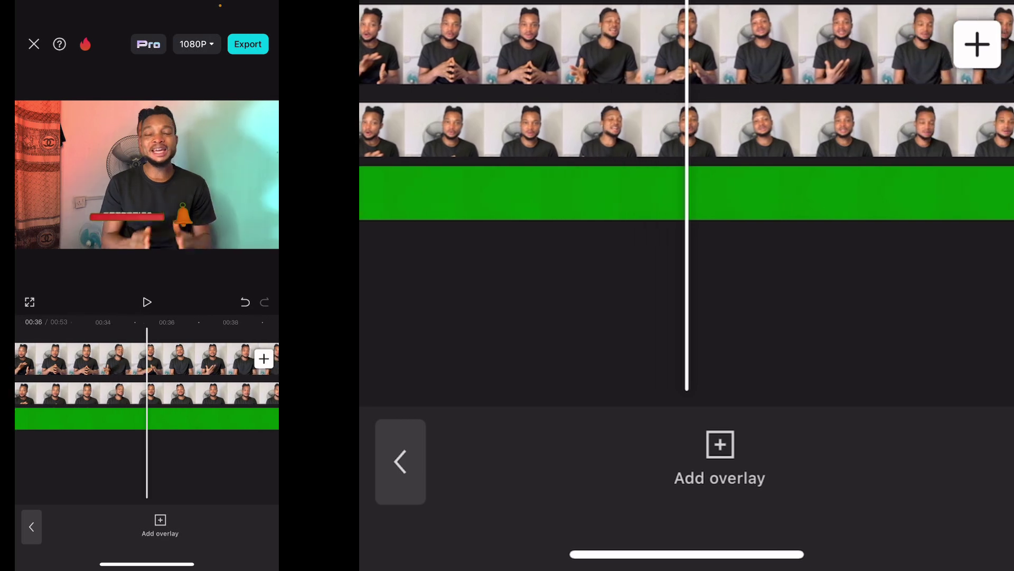
pyautogui.hscroll(1, 147, 380)
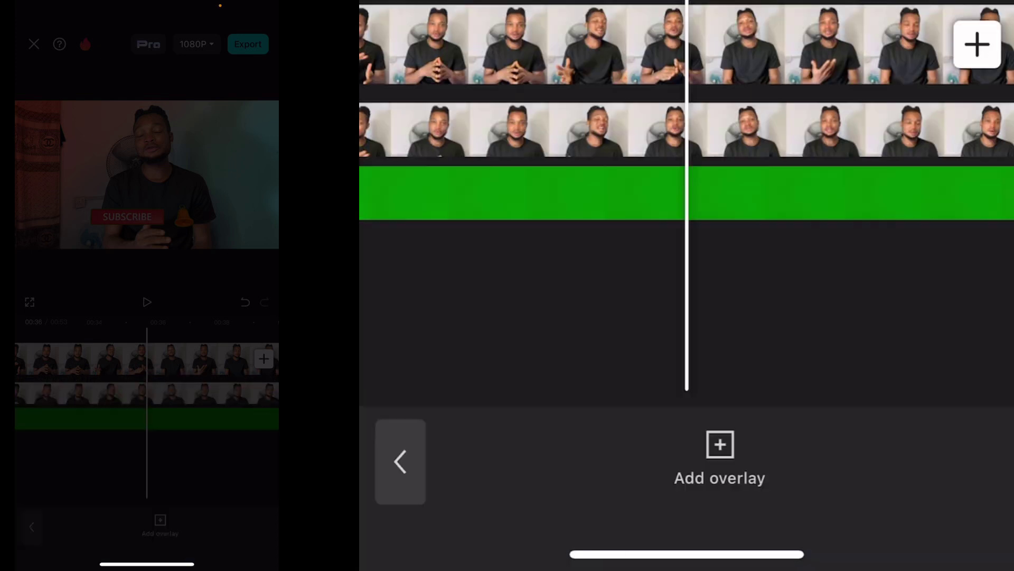
pyautogui.hscroll(-10, 687, 119)
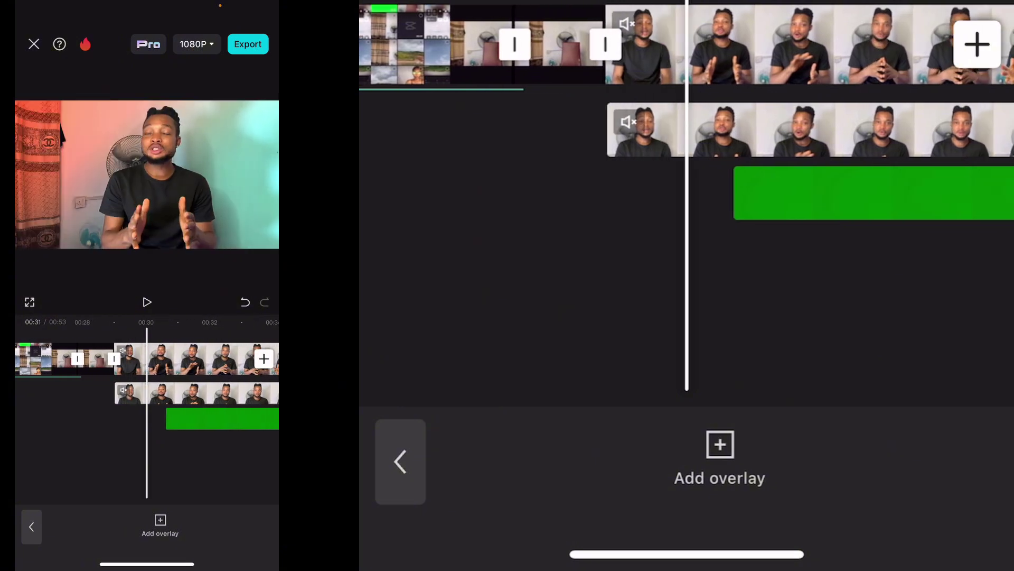
pyautogui.hscroll(-3, 686, 120)
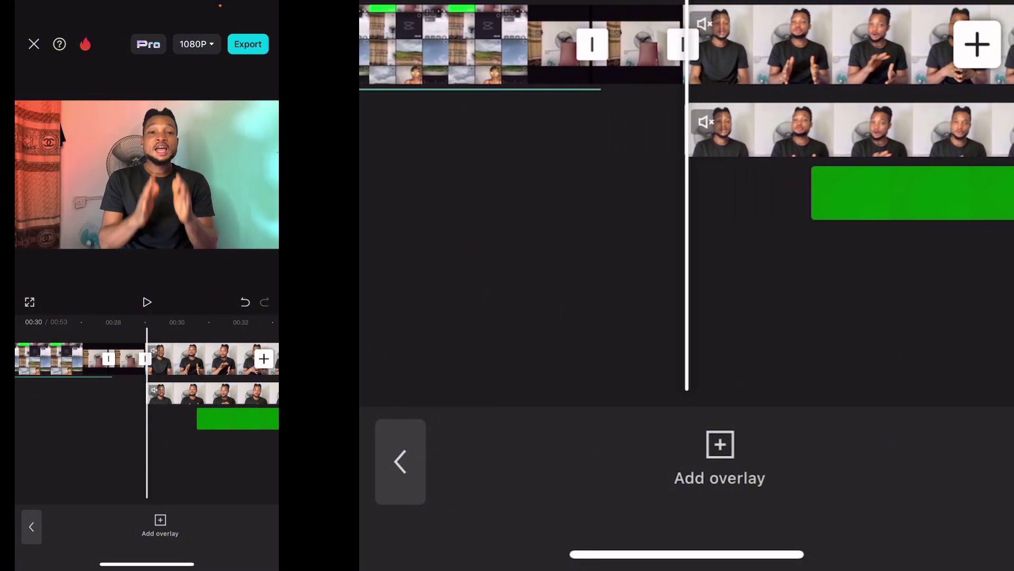
pyautogui.hscroll(-1, 686, 119)
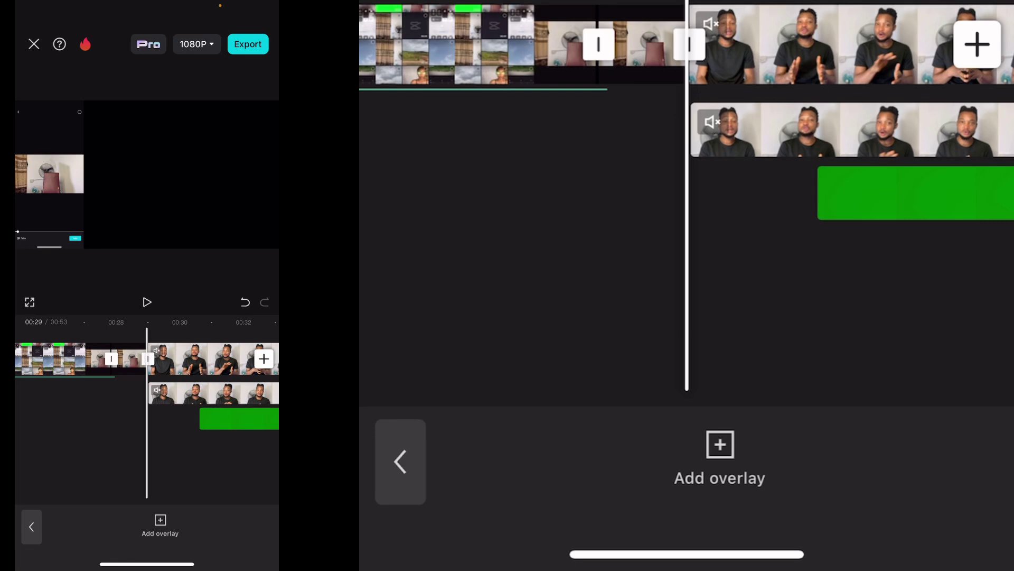
pyautogui.hscroll(2, 687, 119)
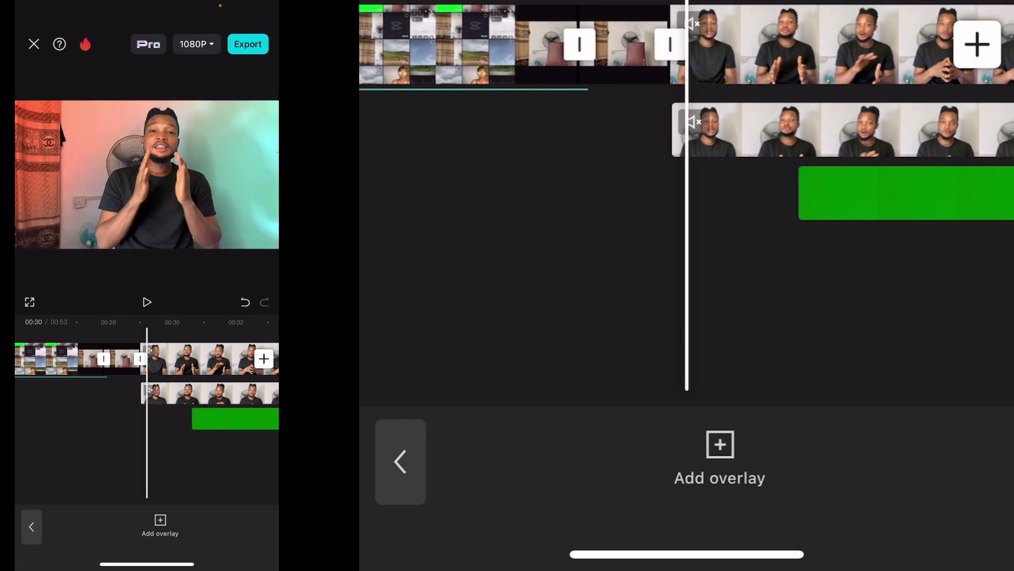
# Step: Return from the Overlay panel to the main toolbar (Edit, Audio, Text, Overlay)
pyautogui.click(400, 462)
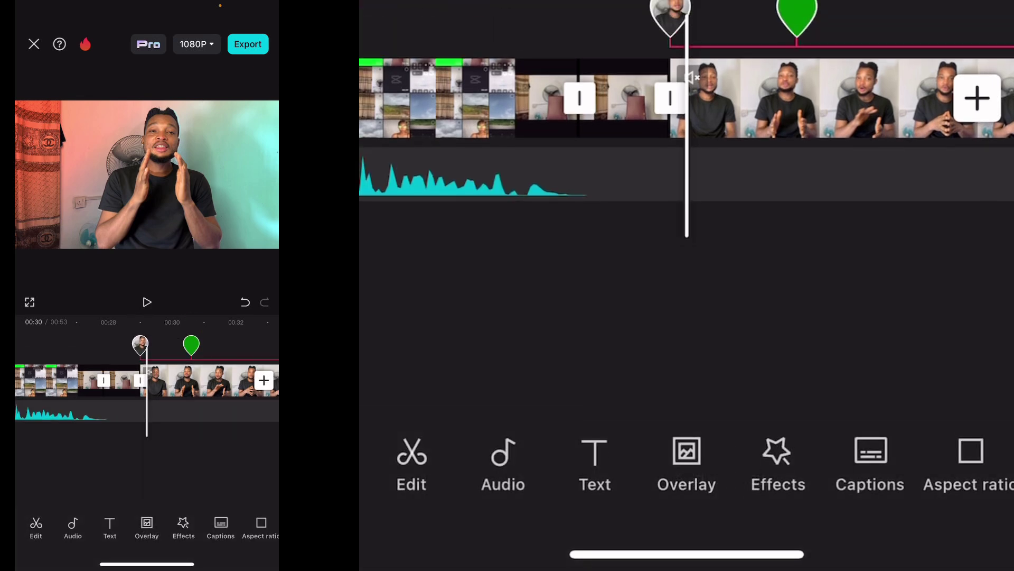
pyautogui.hscroll(-3, 687, 119)
pyautogui.hscroll(2, 686, 120)
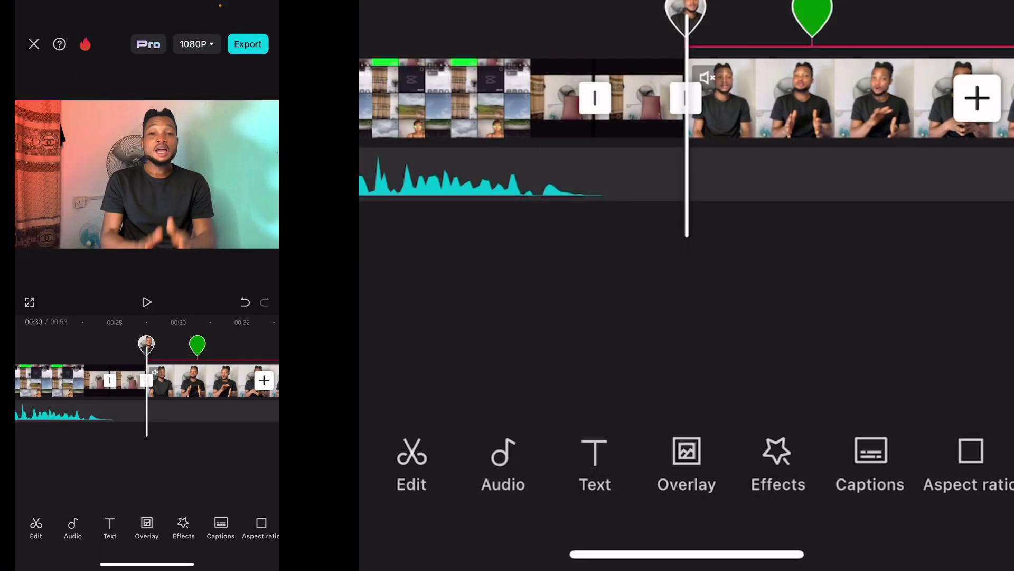
# Step: Play the CapCut project through for the screen recording, then go to the home screen
pyautogui.click(146, 301)
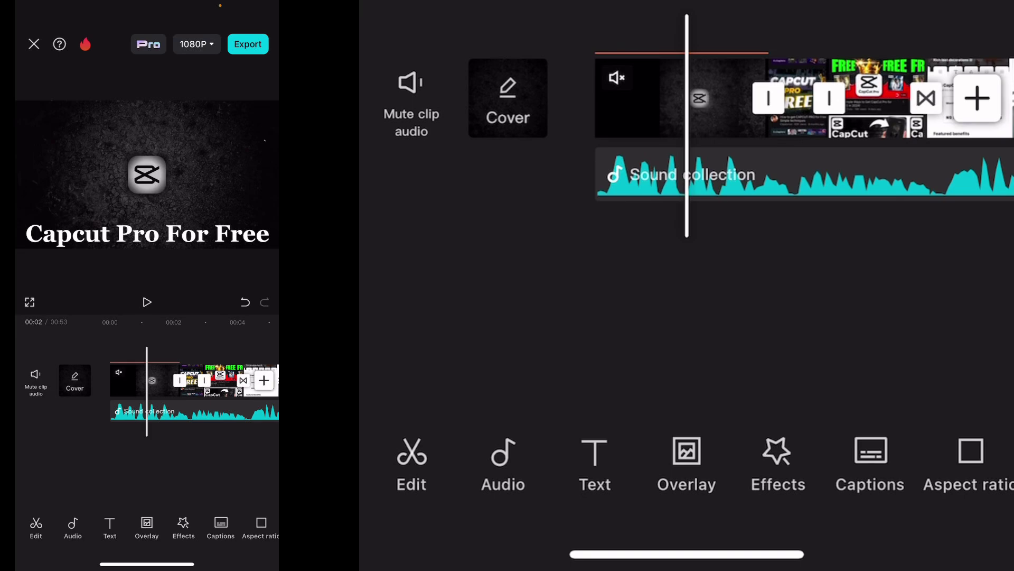
pyautogui.moveTo(687, 553); pyautogui.dragTo(686, 238)
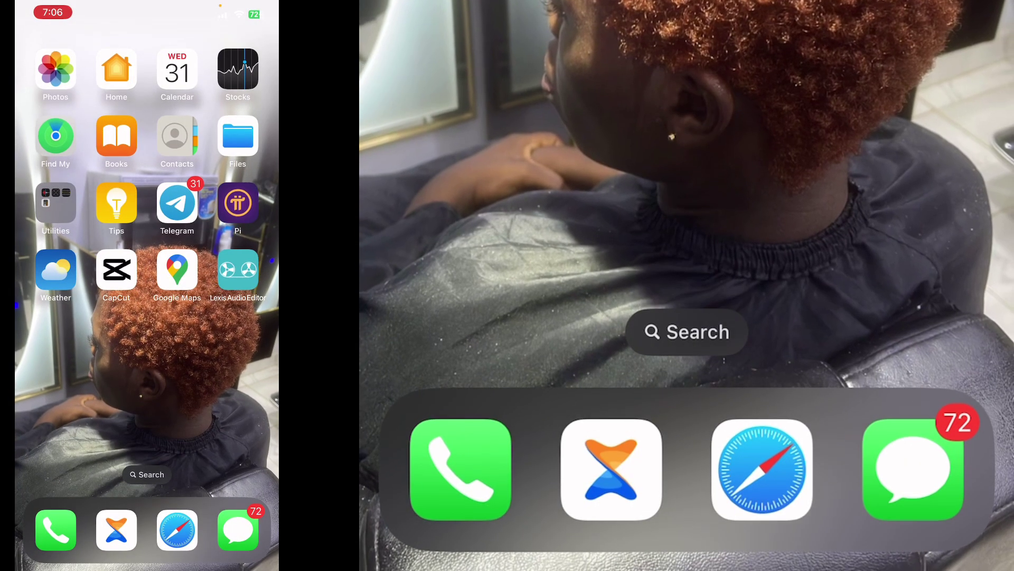
# Step: Stop the screen recording from Control Center, then open Photos from the home screen
pyautogui.moveTo(262, 8); pyautogui.dragTo(262, 317)
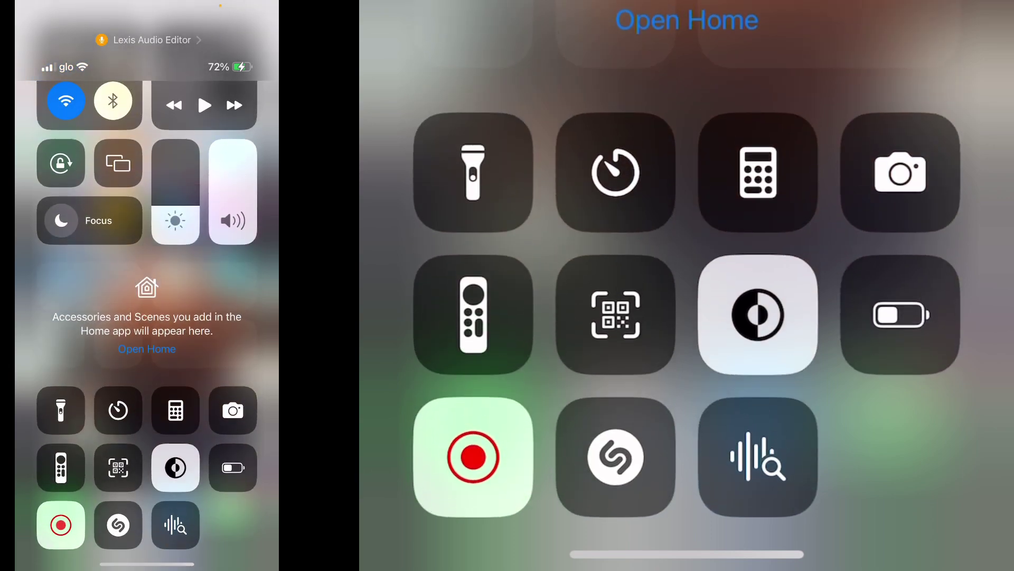
pyautogui.moveTo(146, 559); pyautogui.dragTo(146, 238)
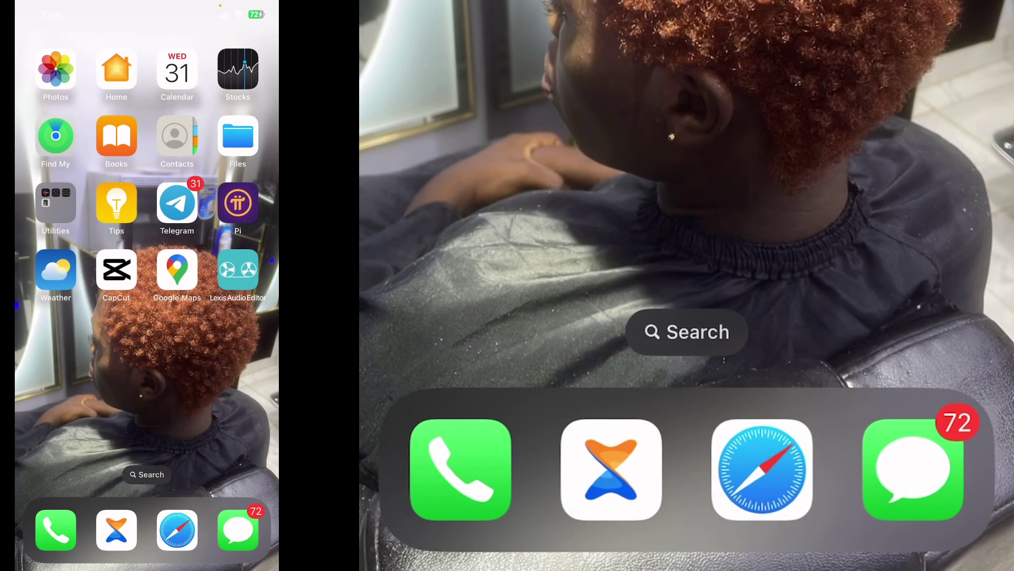
pyautogui.moveTo(237, 357)
pyautogui.mouseDown()
pyautogui.moveTo(48, 356)
pyautogui.moveTo(237, 357)
pyautogui.mouseUp()
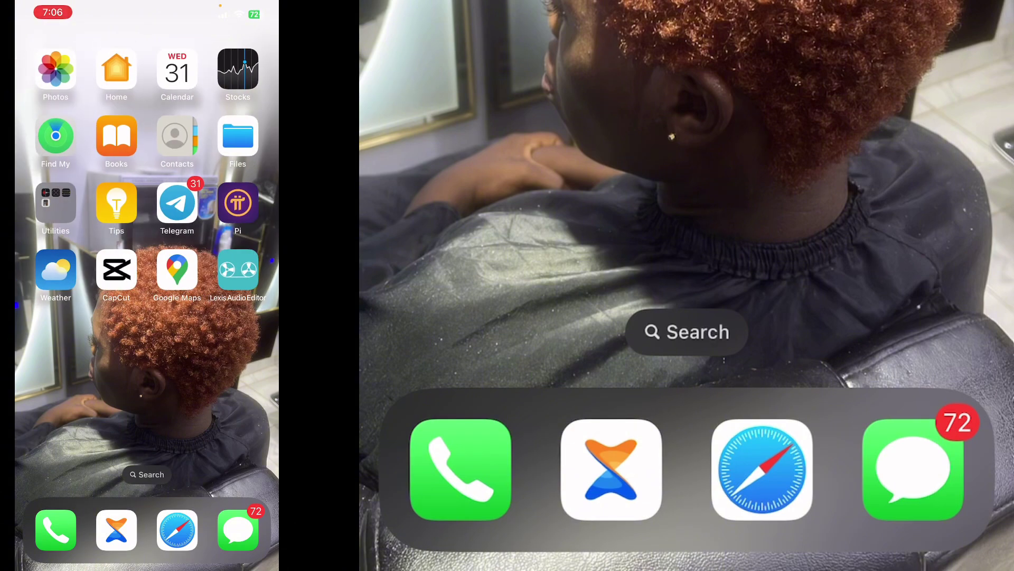
pyautogui.click(56, 70)
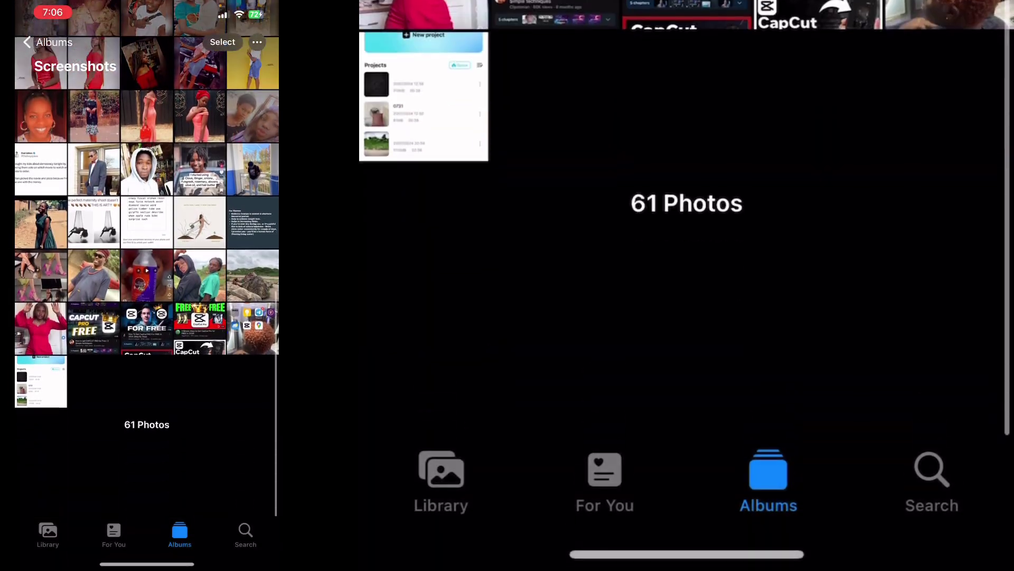
pyautogui.scroll(2, 147, 238)
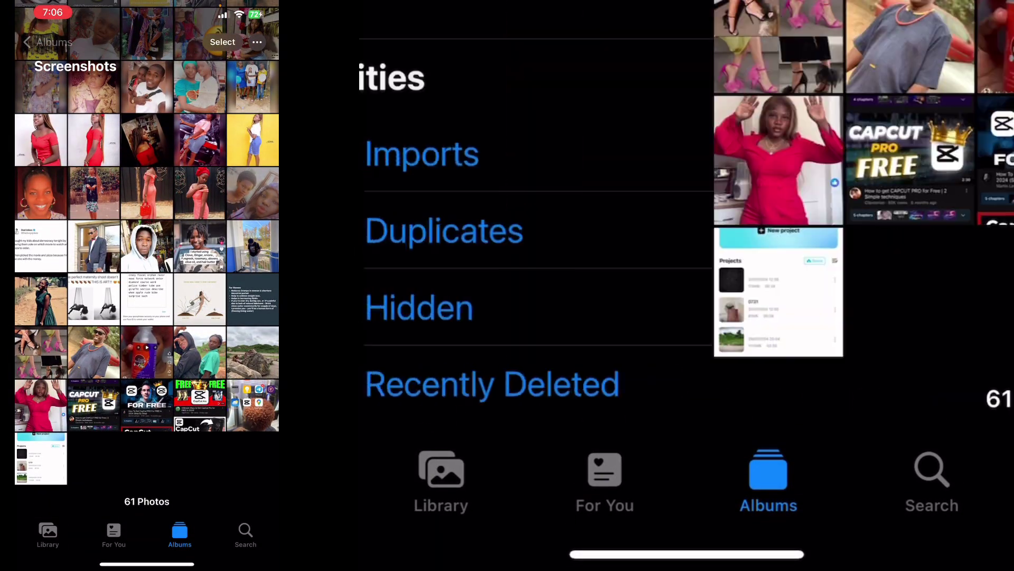
# Step: Browse the 124-item Videos album in Photos, then return to the home screen
pyautogui.click(49, 42)
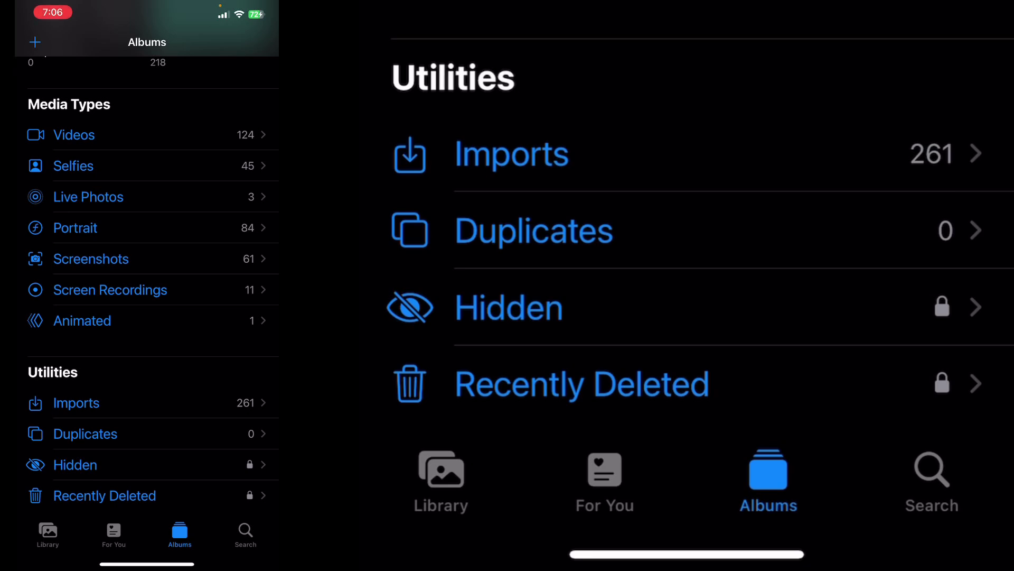
pyautogui.click(74, 136)
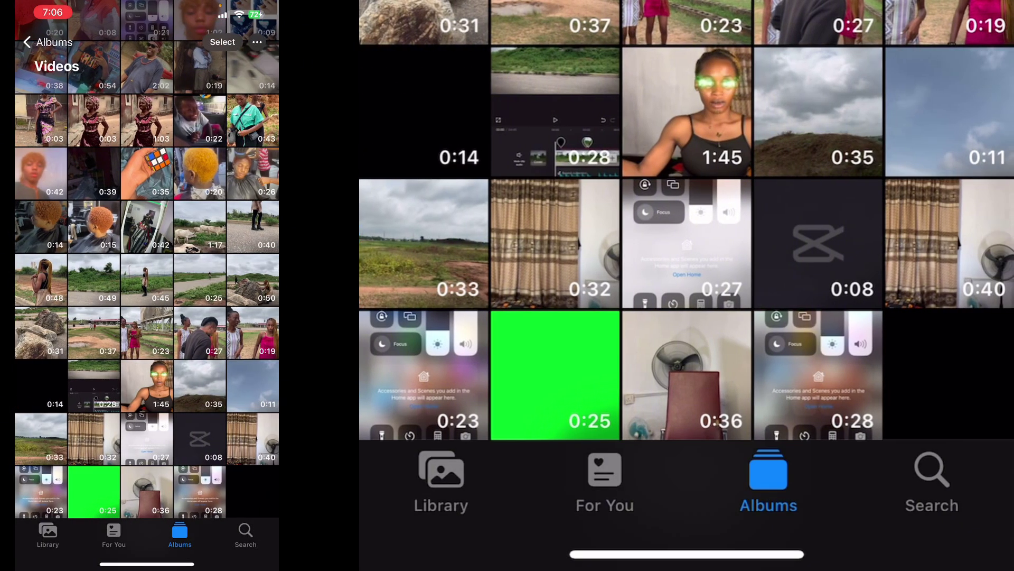
pyautogui.scroll(-3, 147, 317)
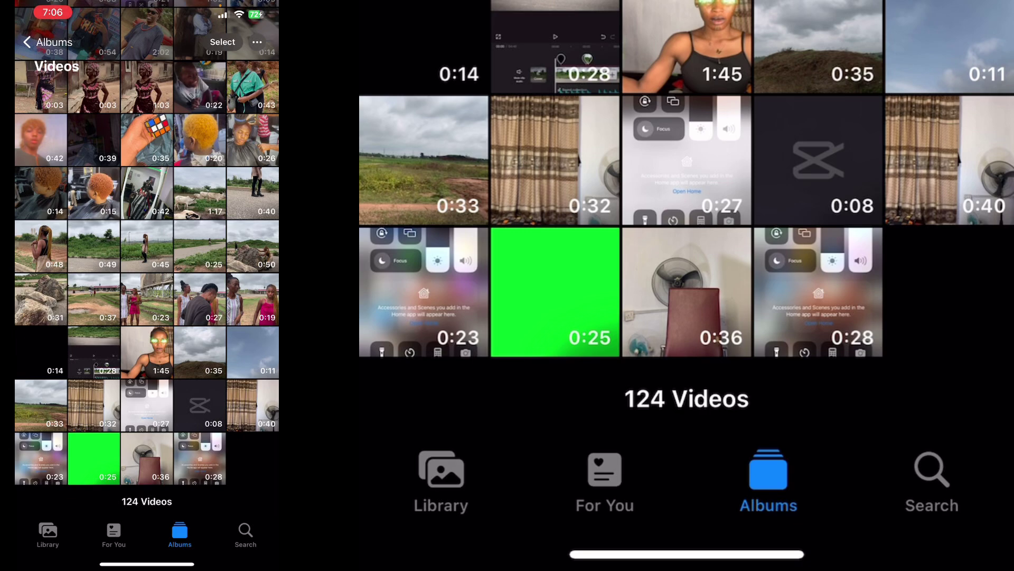
pyautogui.moveTo(147, 565); pyautogui.dragTo(146, 357)
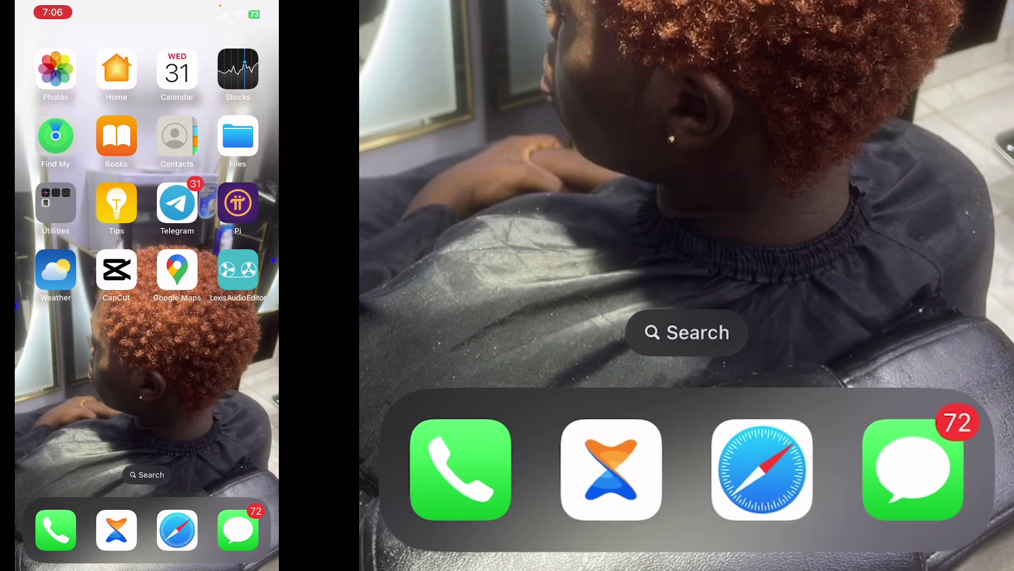
# Step: Leave the CapCut editor for Projects and add the 30-second screen recording to a new project
pyautogui.click(117, 270)
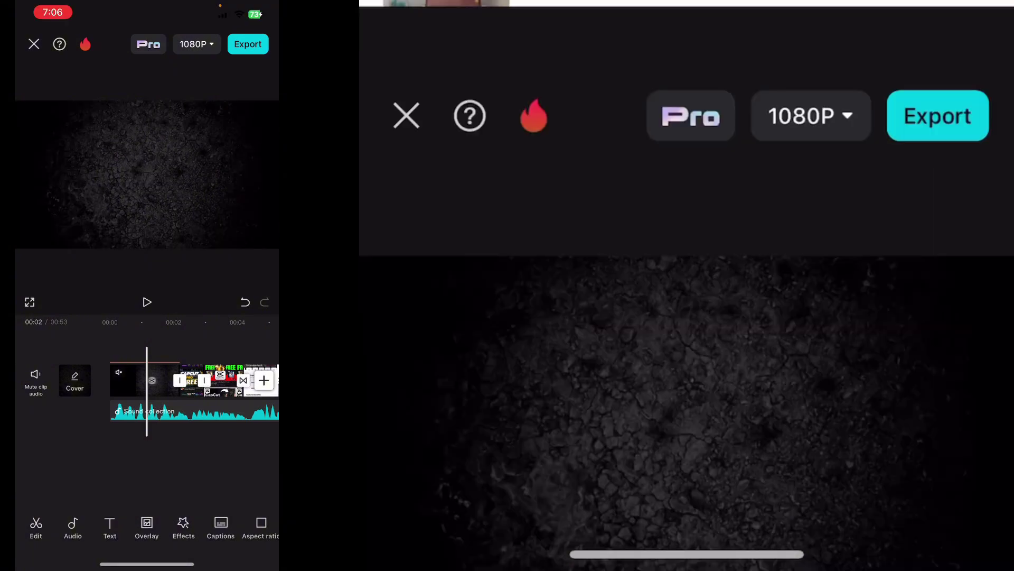
pyautogui.click(36, 56)
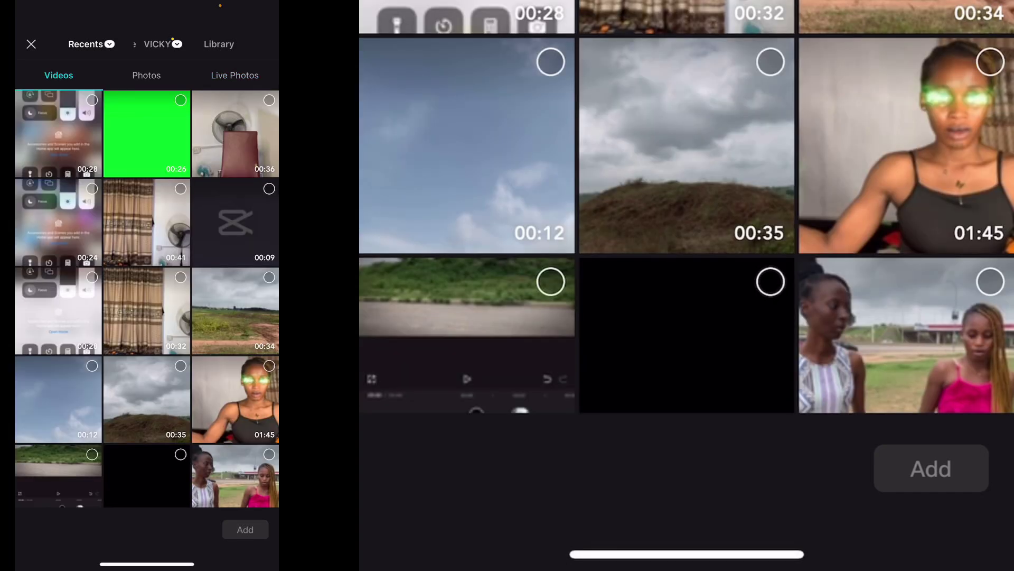
pyautogui.click(58, 134)
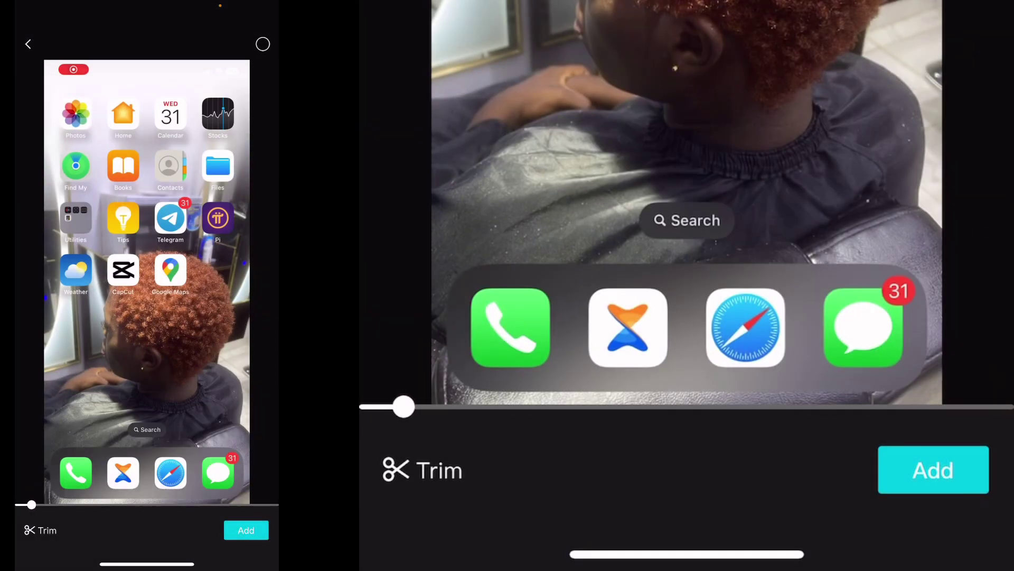
pyautogui.click(246, 530)
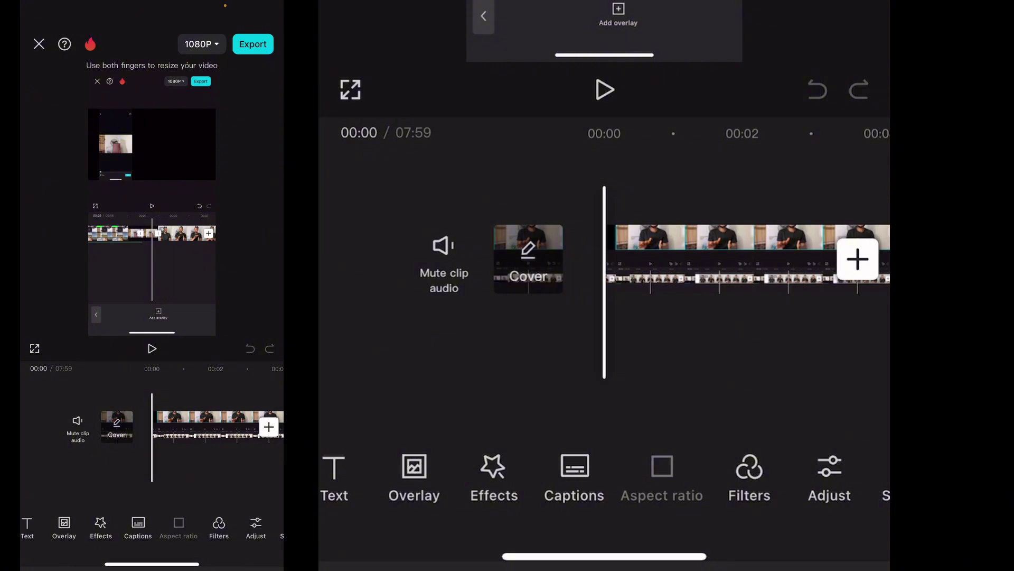
# Step: Set the project frame to 16:9 widescreen and select the video clip on the timeline
pyautogui.click(662, 475)
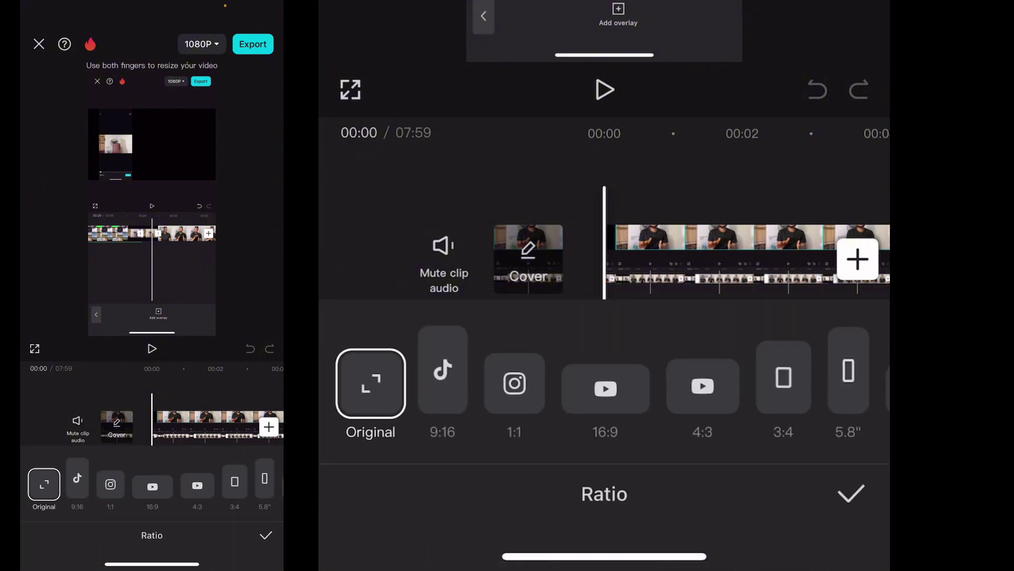
pyautogui.click(606, 389)
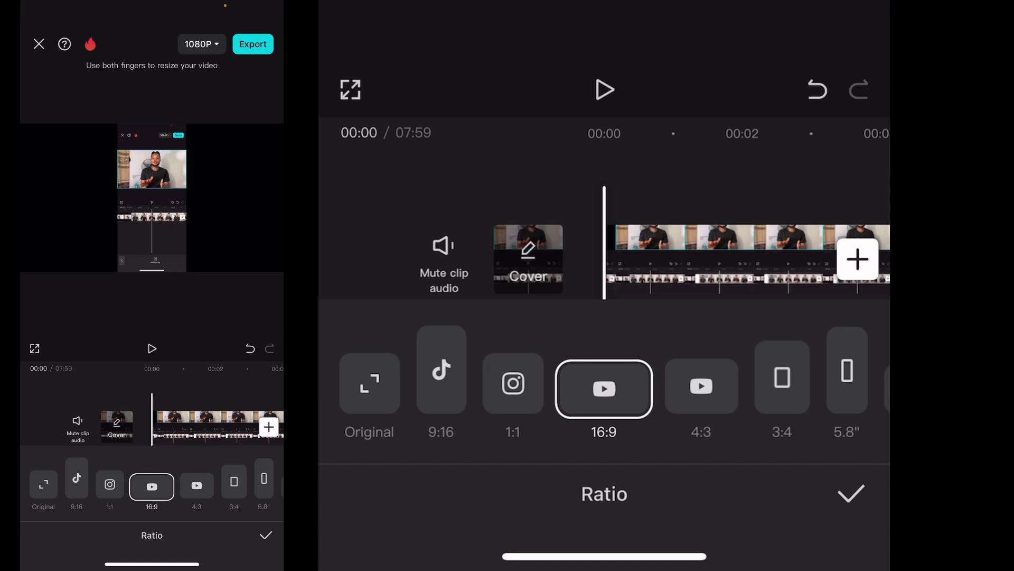
pyautogui.click(851, 493)
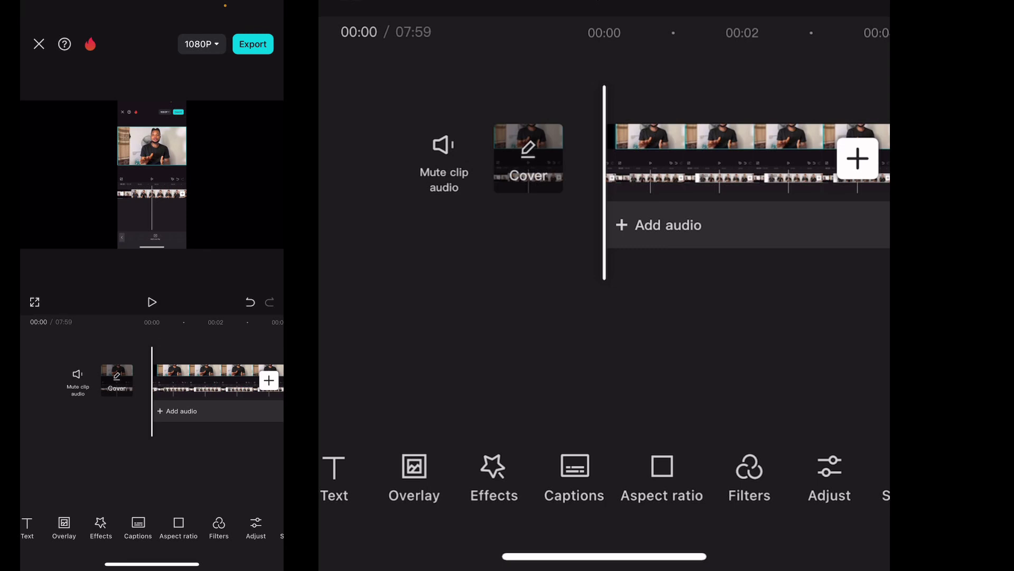
pyautogui.click(714, 159)
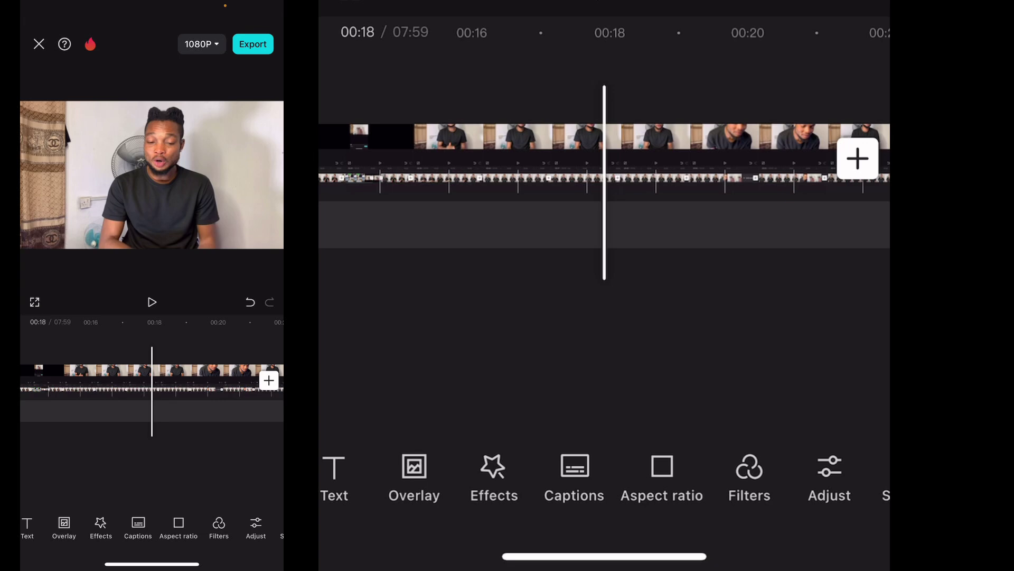
# Step: Select the 7:57 talking-head clip to bring up its editing tools
pyautogui.click(475, 151)
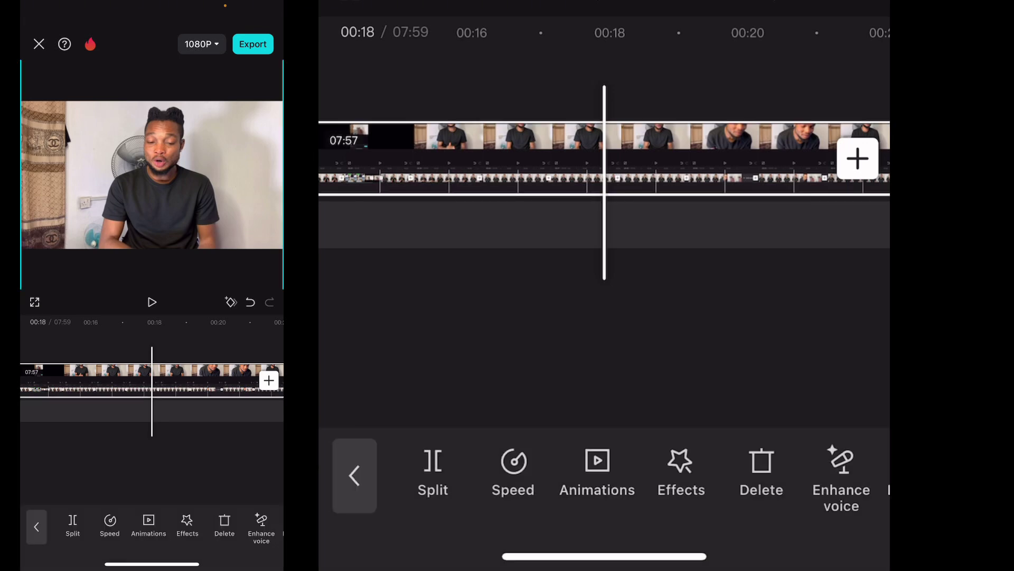
pyautogui.hscroll(10, 602, 471)
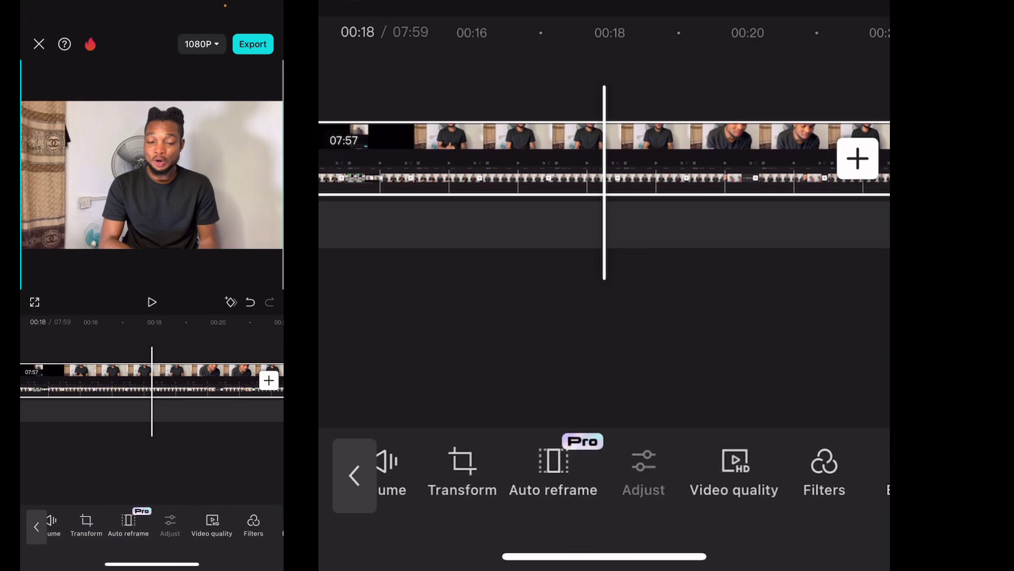
# Step: Raise the talking-head clip's Brightness slightly, confirm it, and deselect the clip
pyautogui.click(644, 472)
pyautogui.click(585, 229)
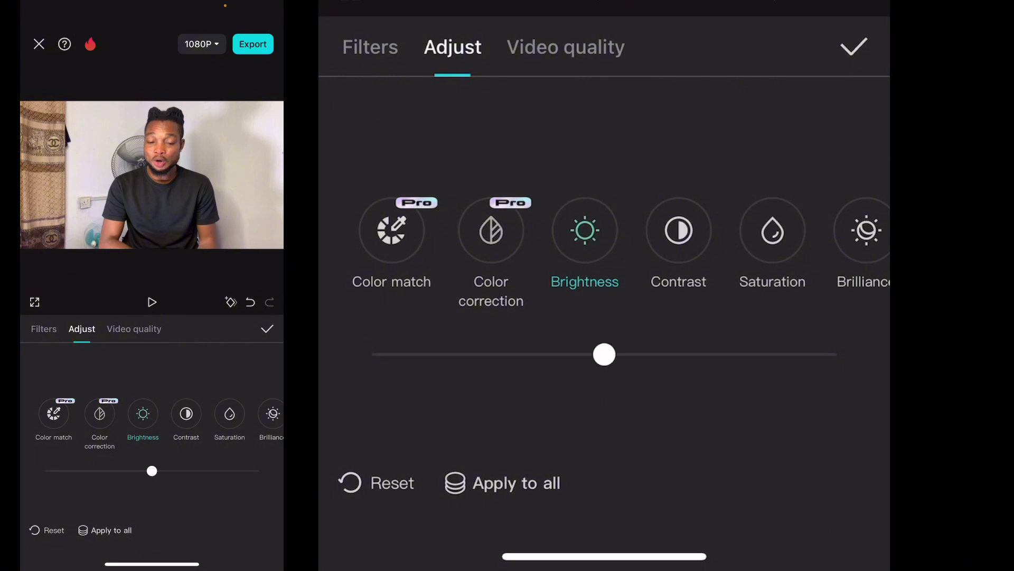
pyautogui.moveTo(604, 354)
pyautogui.mouseDown()
pyautogui.moveTo(682, 354)
pyautogui.moveTo(562, 354)
pyautogui.moveTo(656, 354)
pyautogui.mouseUp()
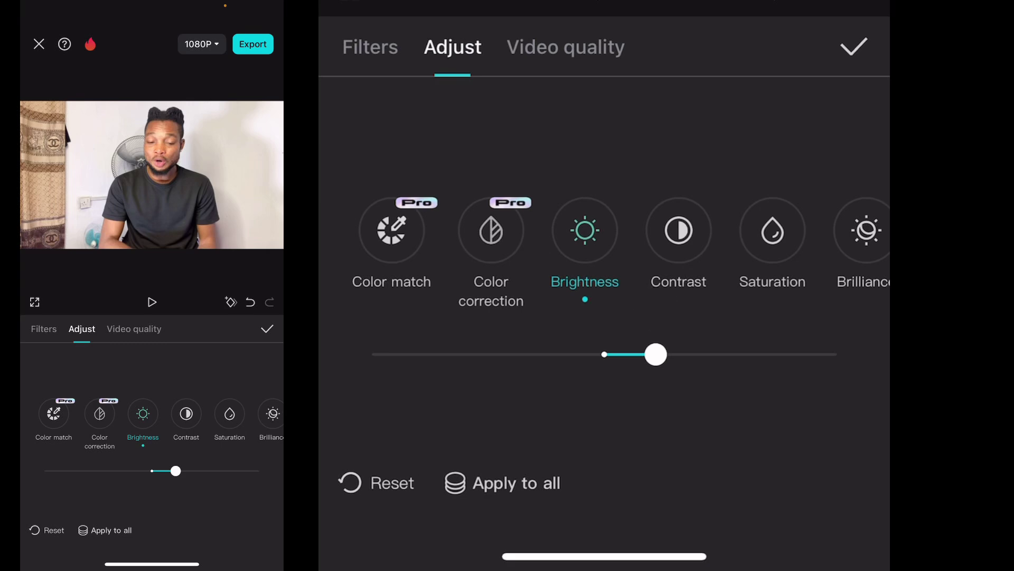
pyautogui.click(855, 47)
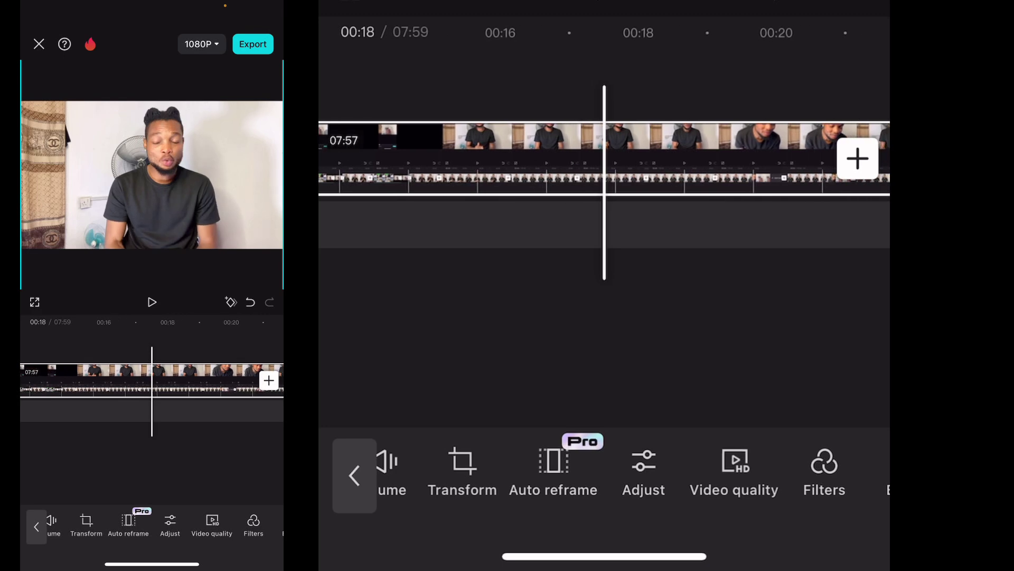
pyautogui.click(354, 474)
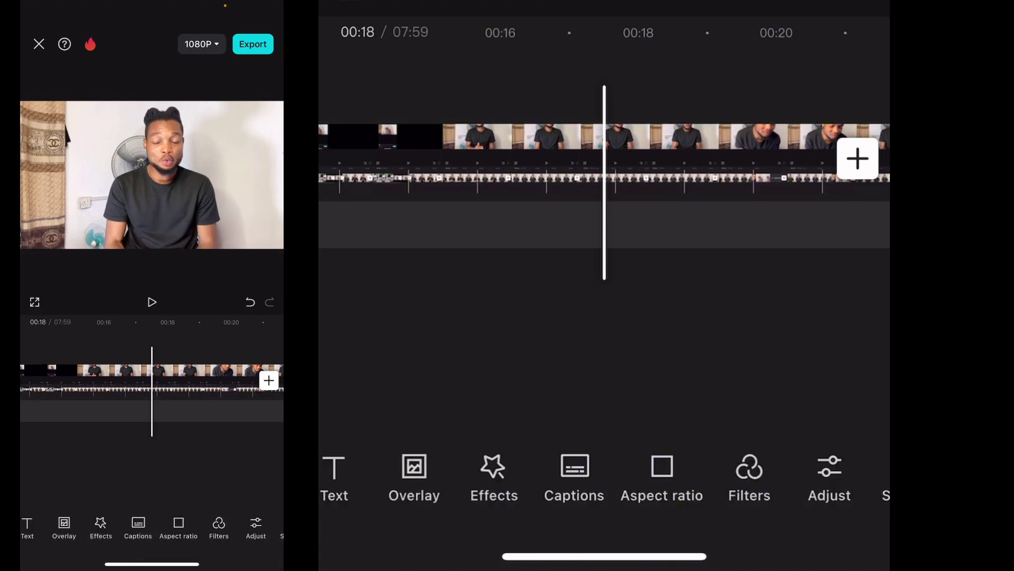